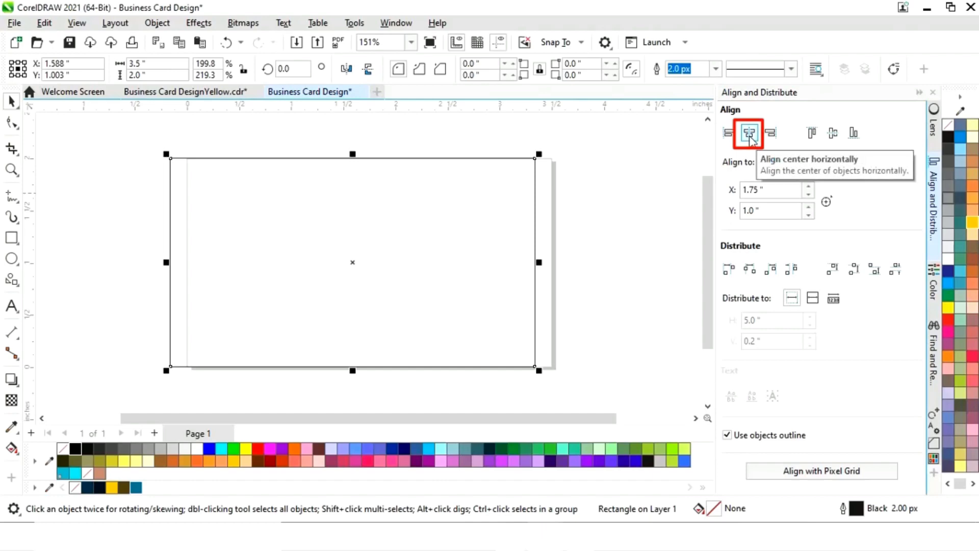
Centre the 3.5 by 2.0 inch rectangle horizontally and vertically on the page, and collapse the alignment settings
click(750, 134)
click(833, 134)
click(919, 92)
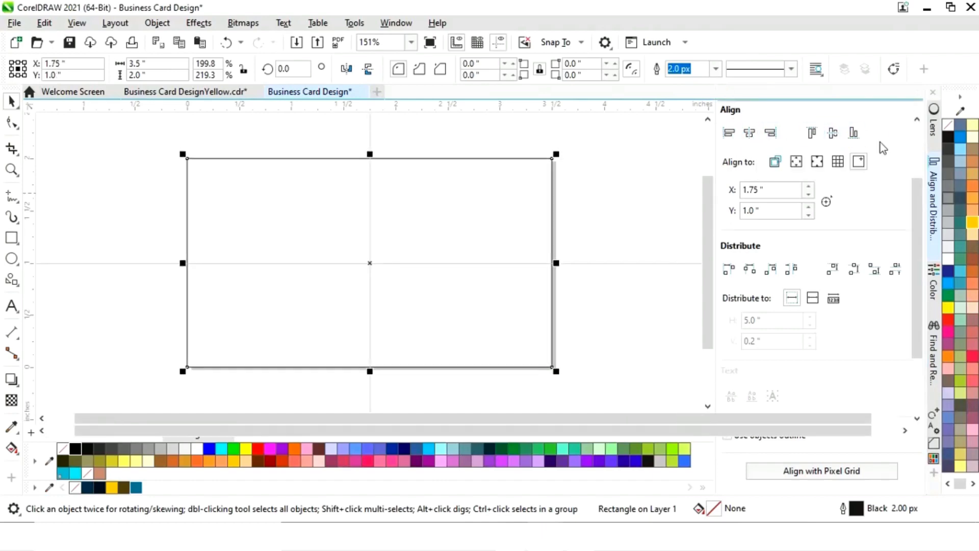
Place a copy of the card rectangle to the right of the page, and add a vertically centred full-width copy about 0.932 inches high
drag(477, 268, 875, 282)
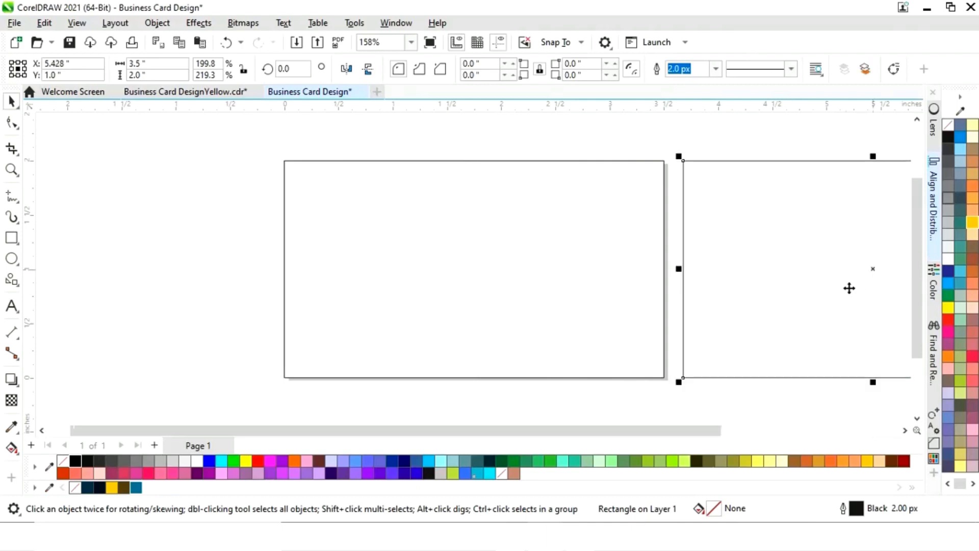
key(ctrl+z)
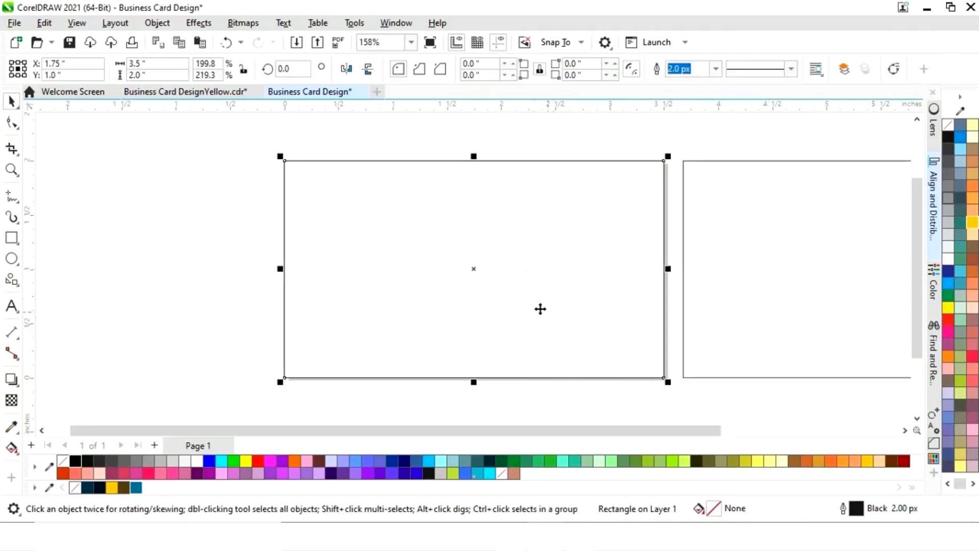
drag(473, 156, 472, 209)
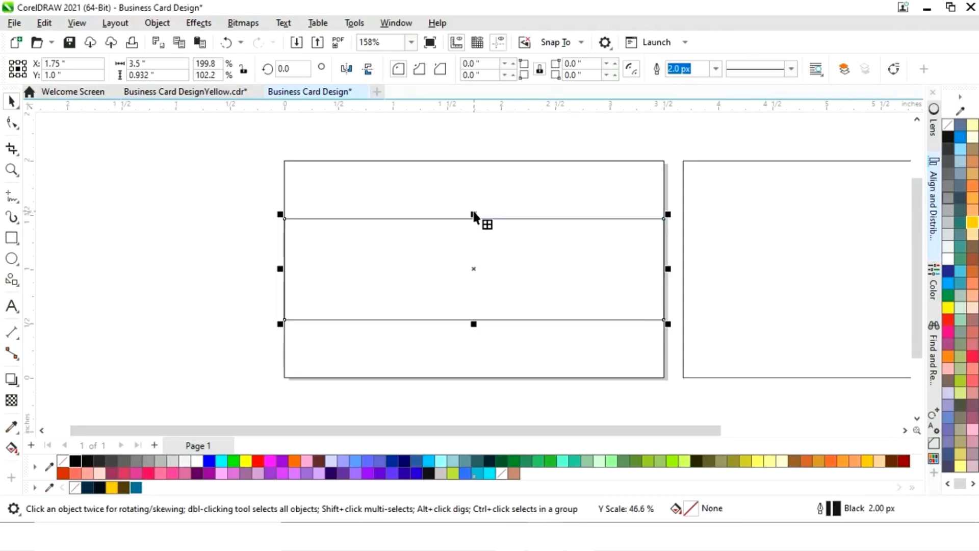
click(232, 289)
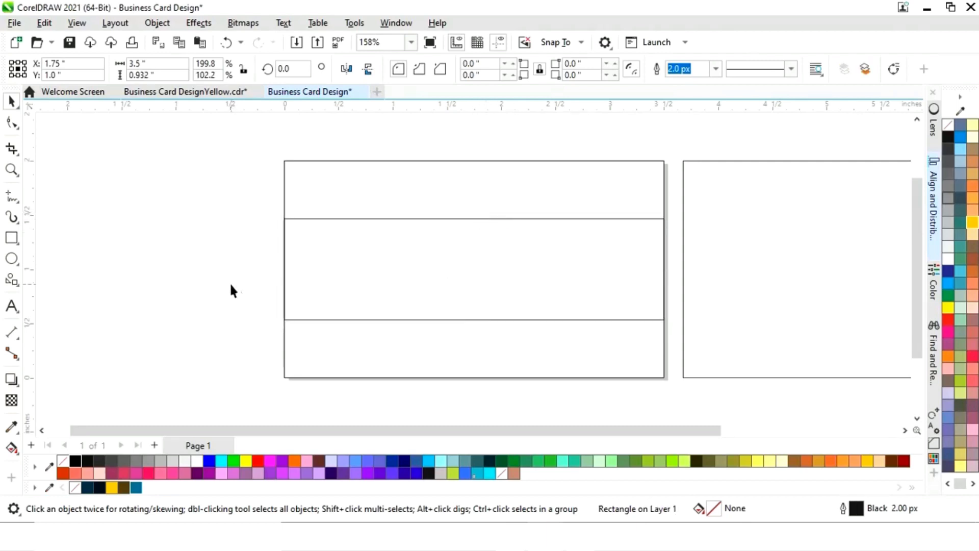
Create a copy of the card rectangle from its upper-left corner, about 1.75 inches wide and 1.618 inches high
click(631, 362)
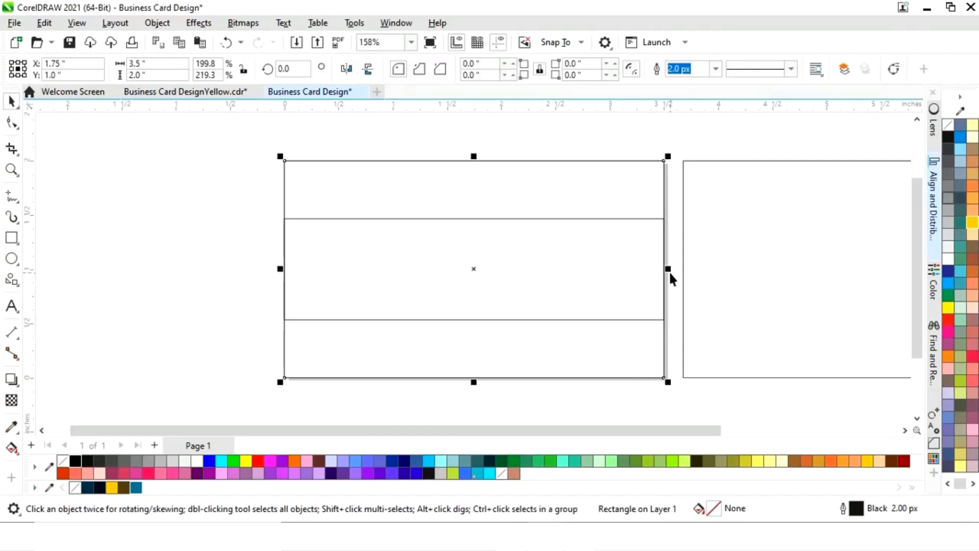
drag(669, 271, 475, 258)
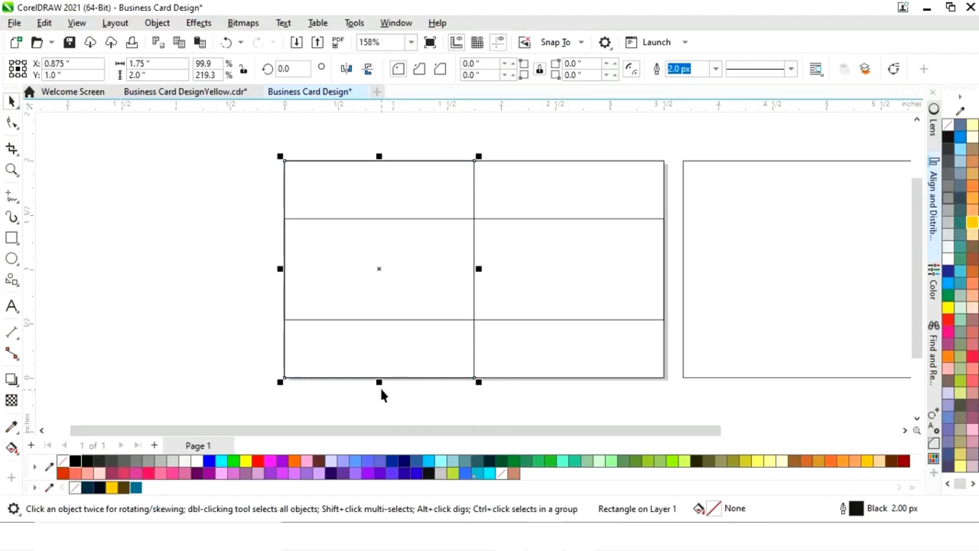
drag(380, 384, 380, 339)
Convert the half-width rectangle to curves and delete its upper-right node to form a right triangle
right_click(382, 252)
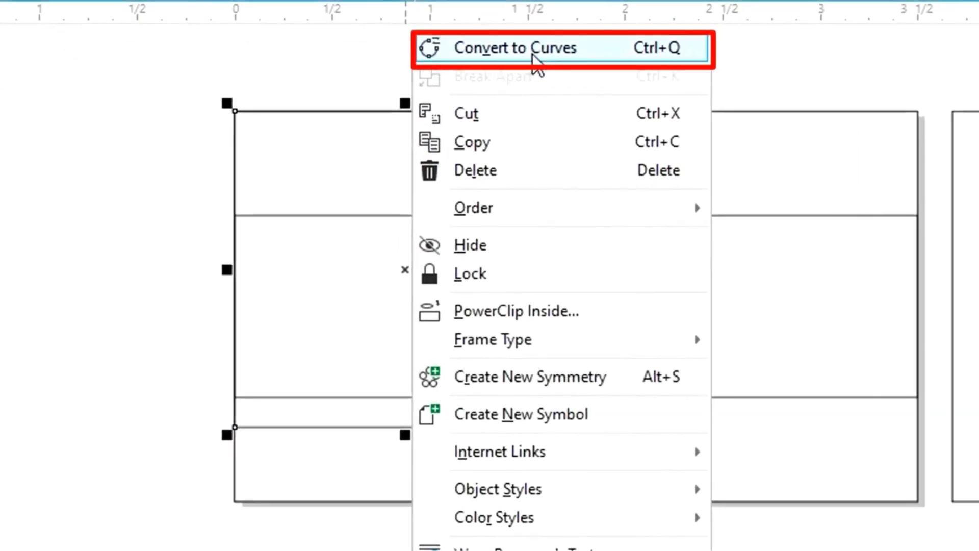
click(532, 53)
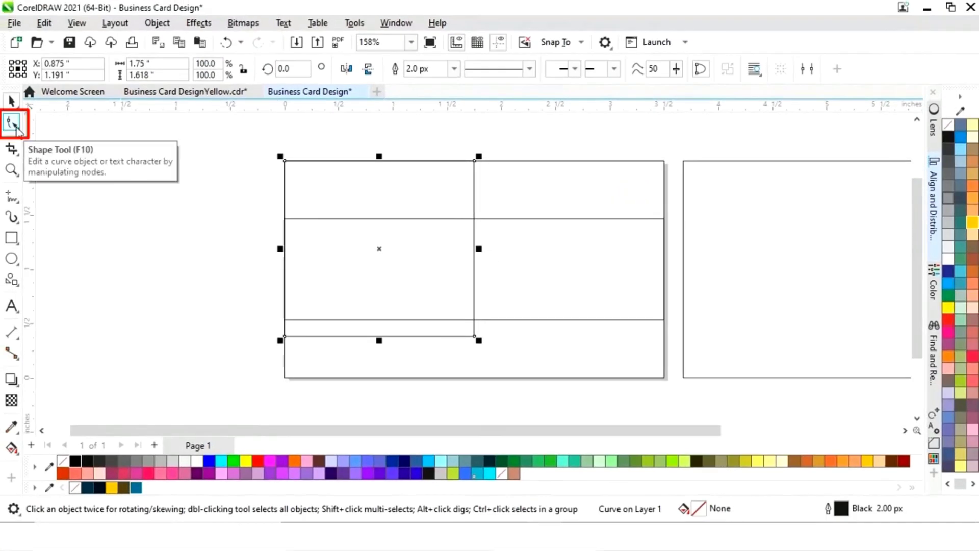
click(15, 125)
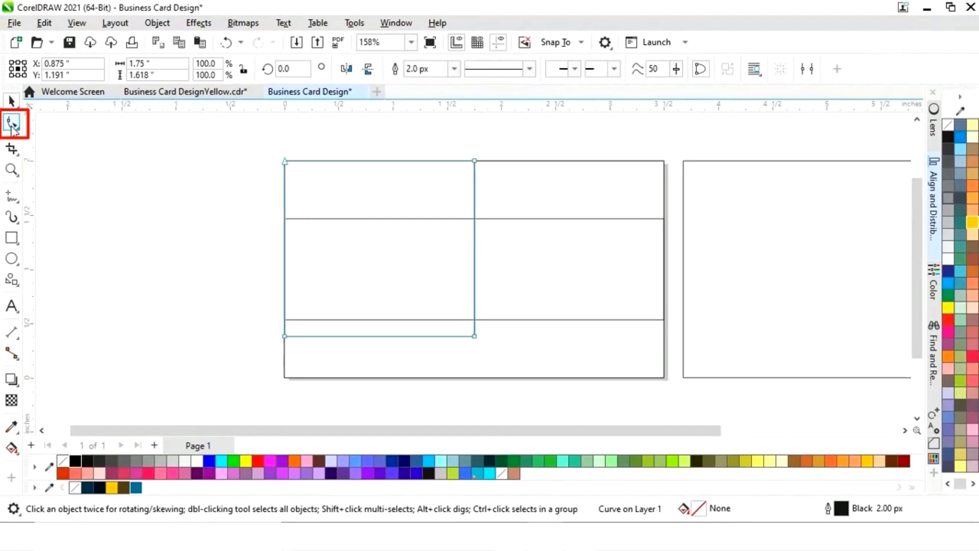
double_click(474, 163)
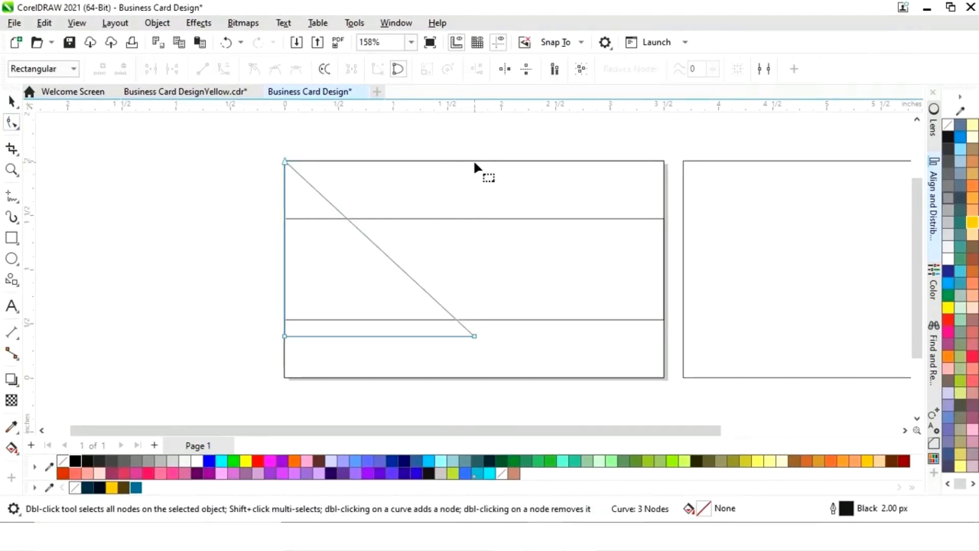
click(11, 102)
click(152, 191)
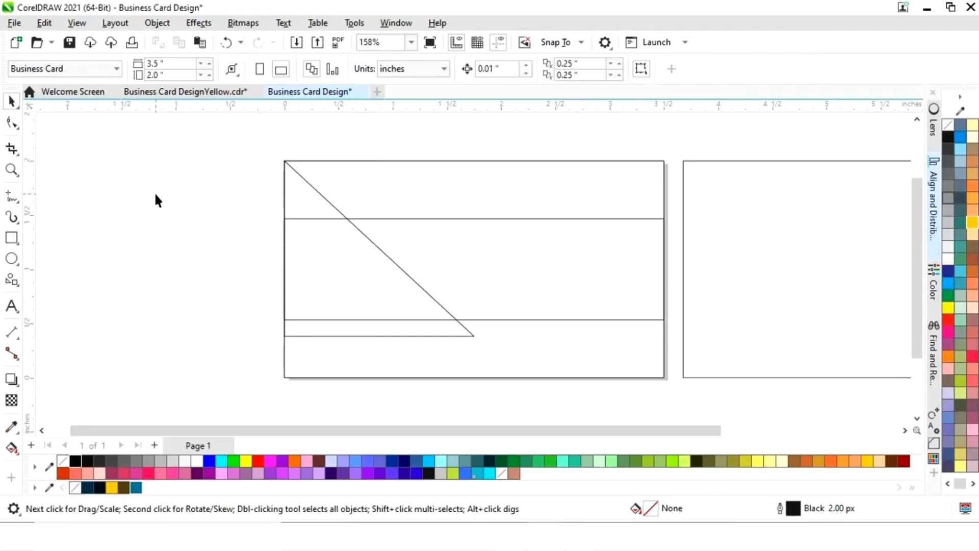
Fill the full-size card rectangle with dark blue C100 M26 Y21 K70
click(563, 369)
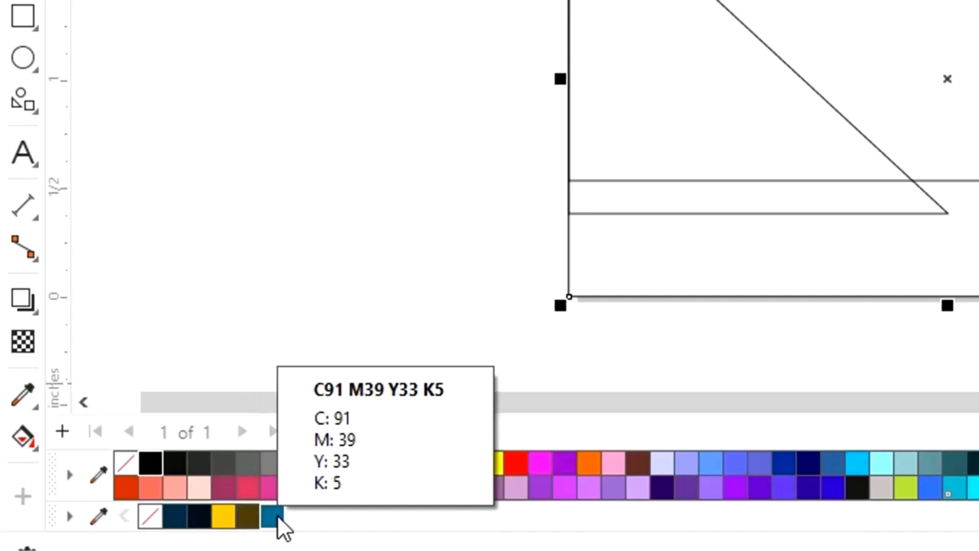
click(455, 313)
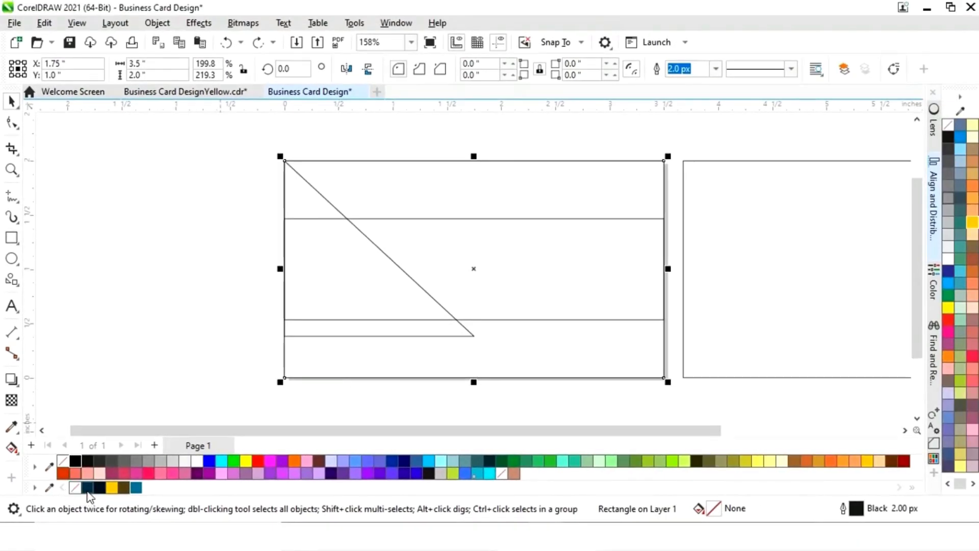
click(87, 488)
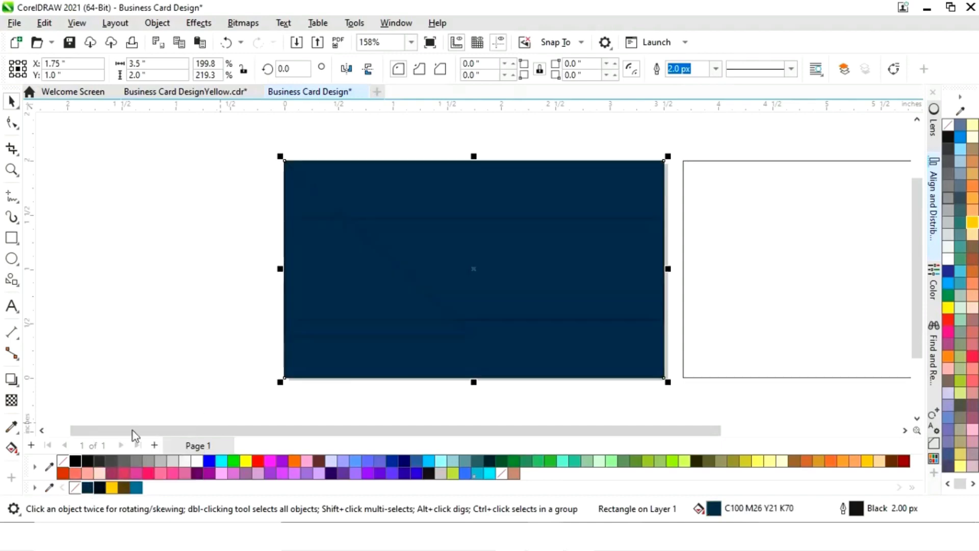
click(215, 308)
Fill the horizontal band across the middle of the card with white
click(593, 276)
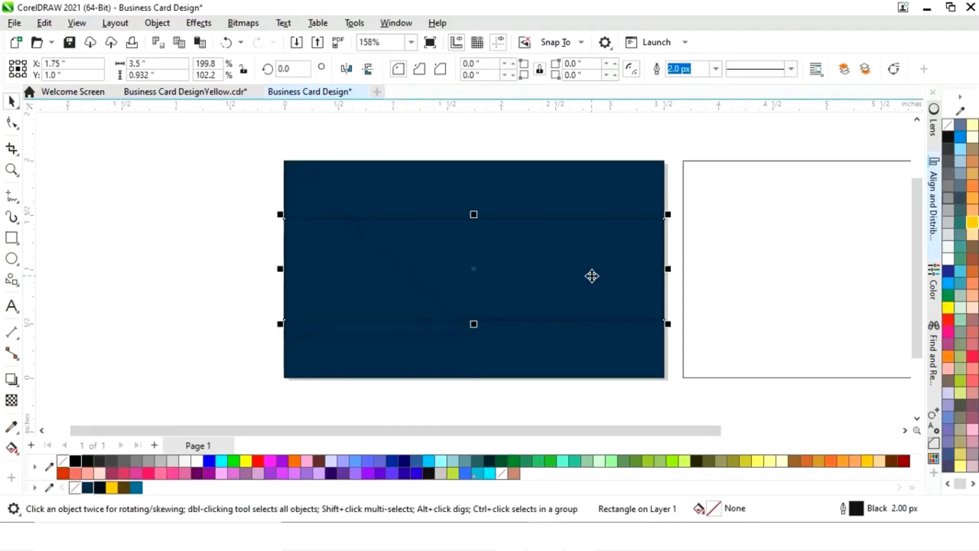
click(196, 460)
click(204, 352)
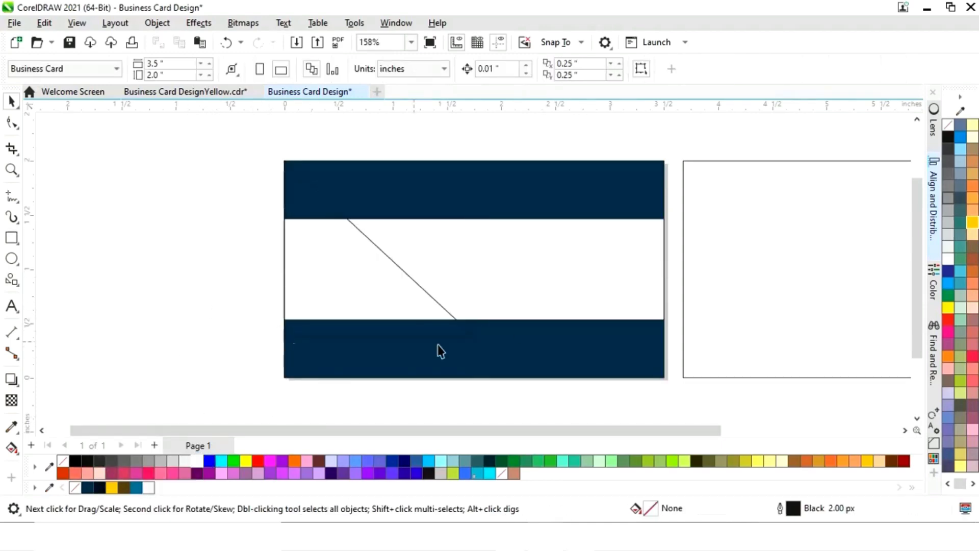
Select the triangle hidden behind the other shapes' fills and fill it with yellow
alt+click(464, 336)
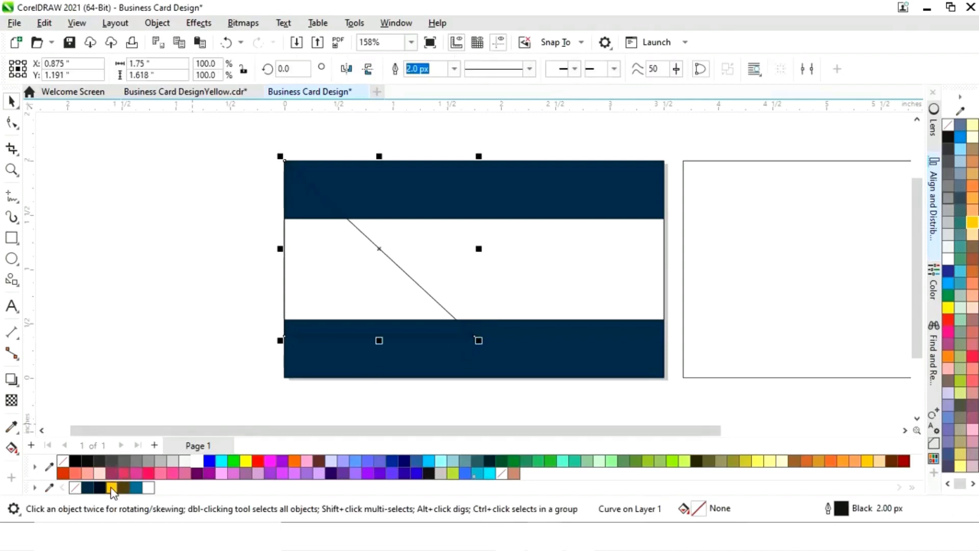
click(111, 488)
click(133, 357)
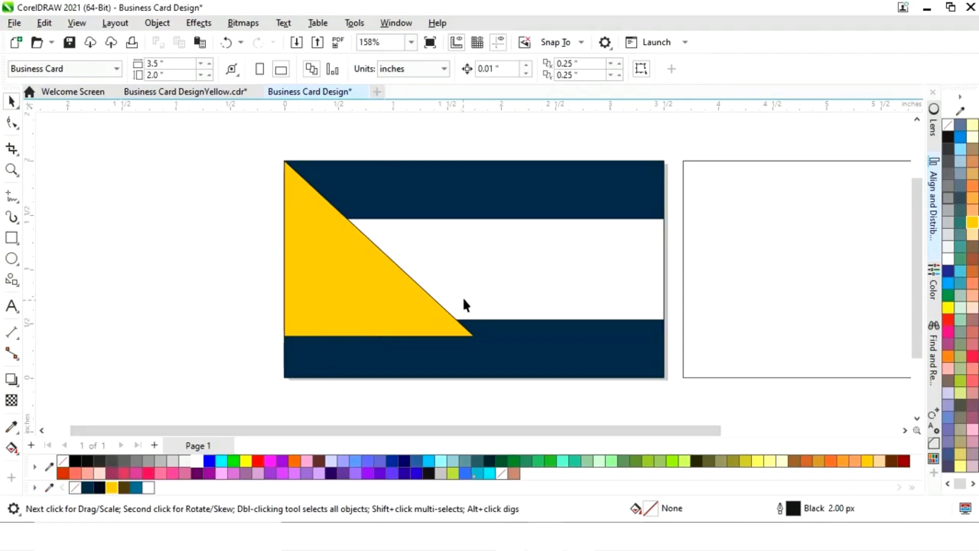
Create a smaller copy of the white band, about 1.75 by 0.35 inches, and place it over the yellow triangle's lower tip
click(473, 287)
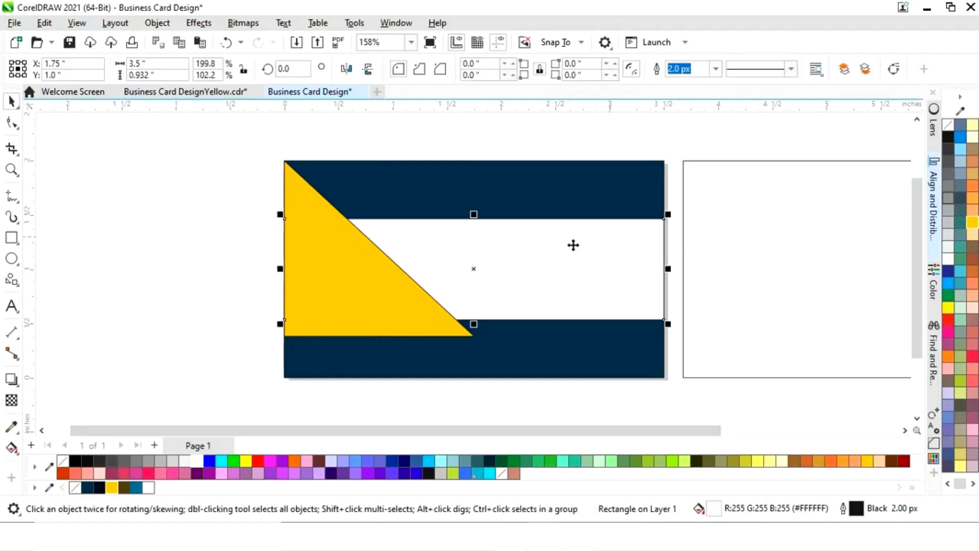
drag(472, 215, 476, 250)
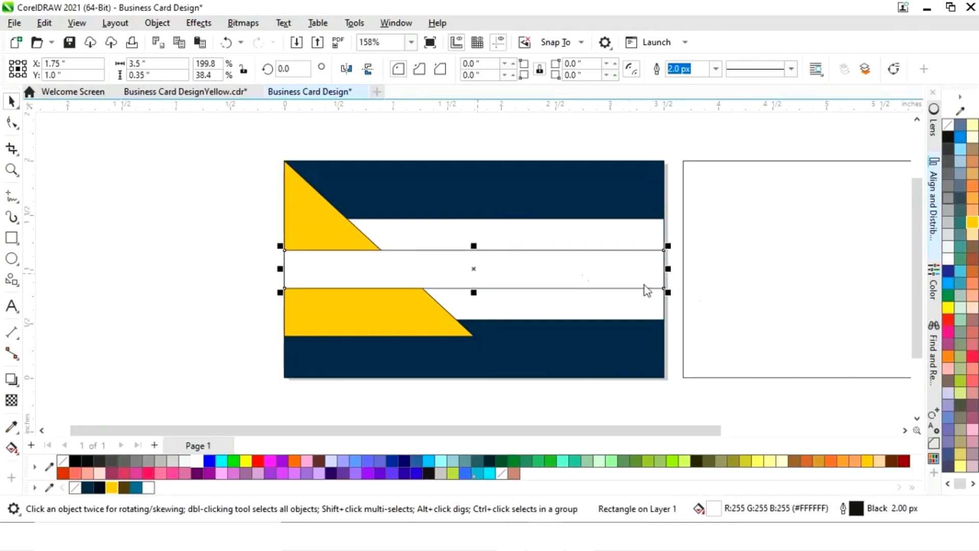
drag(671, 274, 481, 273)
drag(420, 274, 461, 320)
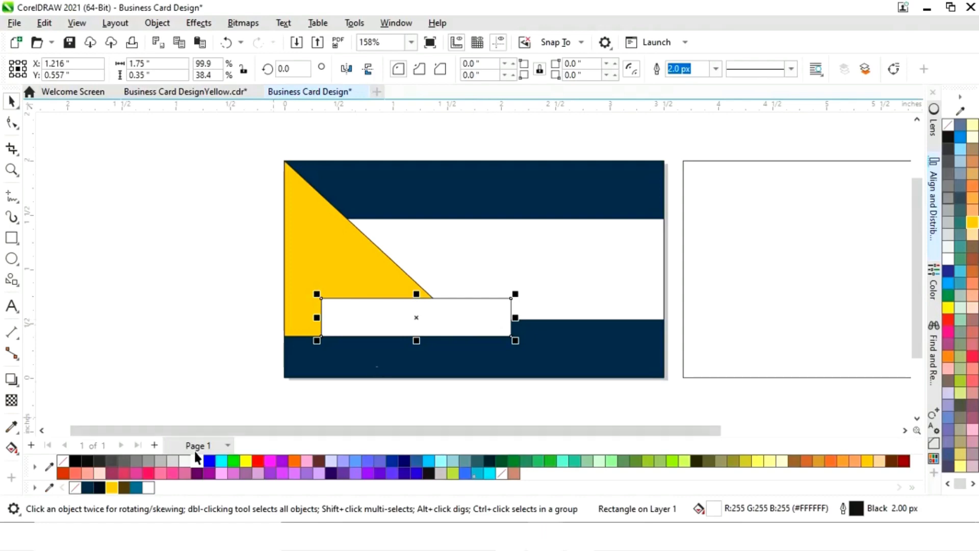
Fill the small rectangle with brown C52 M57 Y100 K45 and send it back behind the triangle and the white band
click(125, 487)
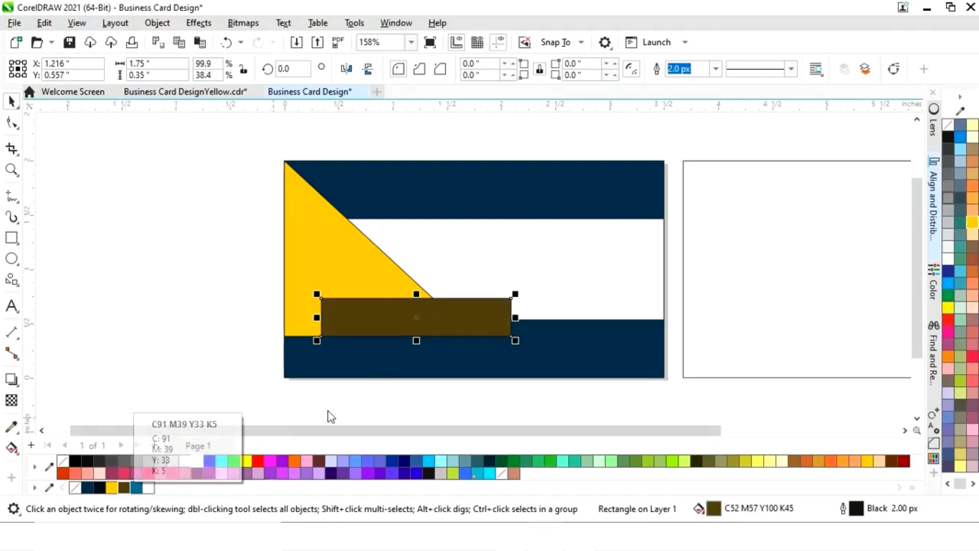
key(ctrl+Page_Down)
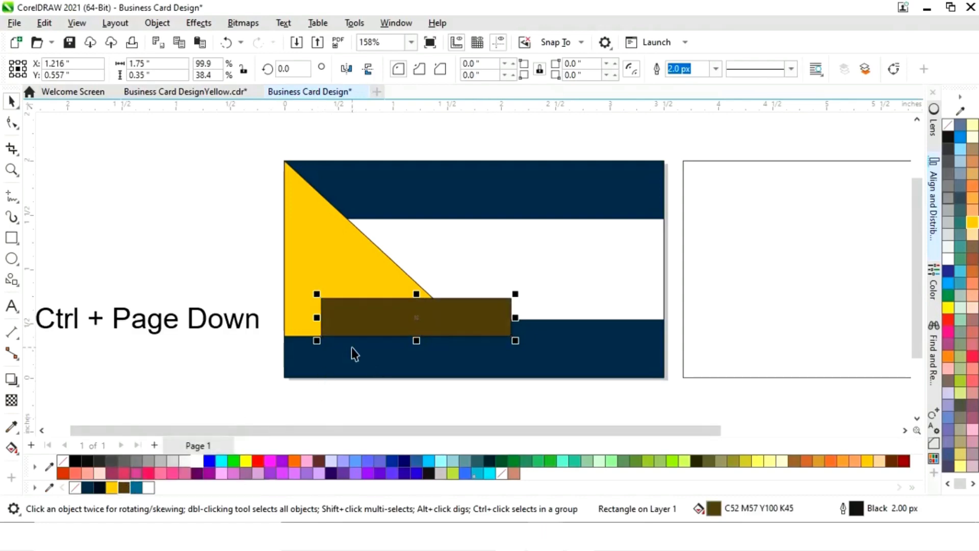
key(ctrl+Page_Down)
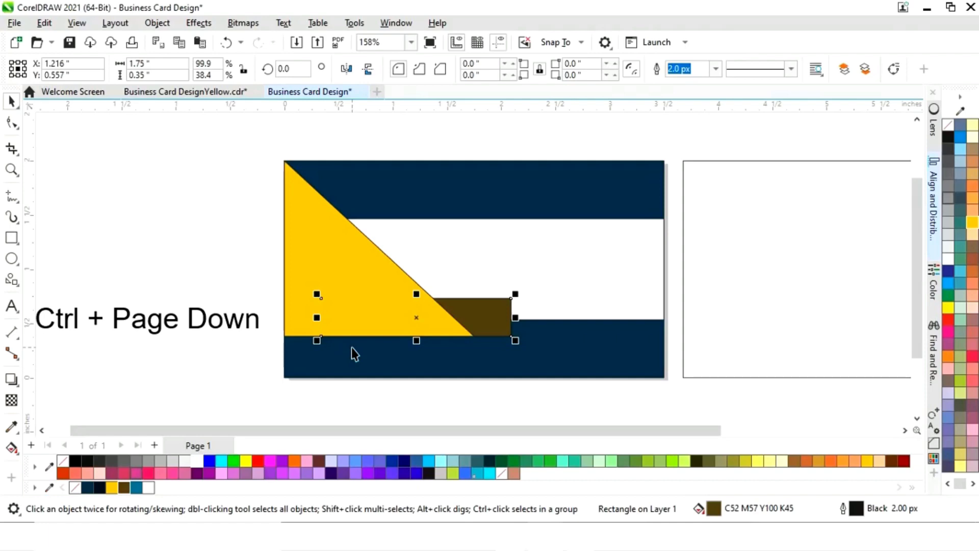
key(ctrl+Page_Down)
Move the brown rectangle behind the triangle's lower tip and align it to the triangle's right and bottom edges
mouse_move(509, 332)
mouse_down()
mouse_move(485, 337)
mouse_move(451, 326)
mouse_move(498, 339)
mouse_up()
click(452, 326)
key(ctrl+z)
click(225, 382)
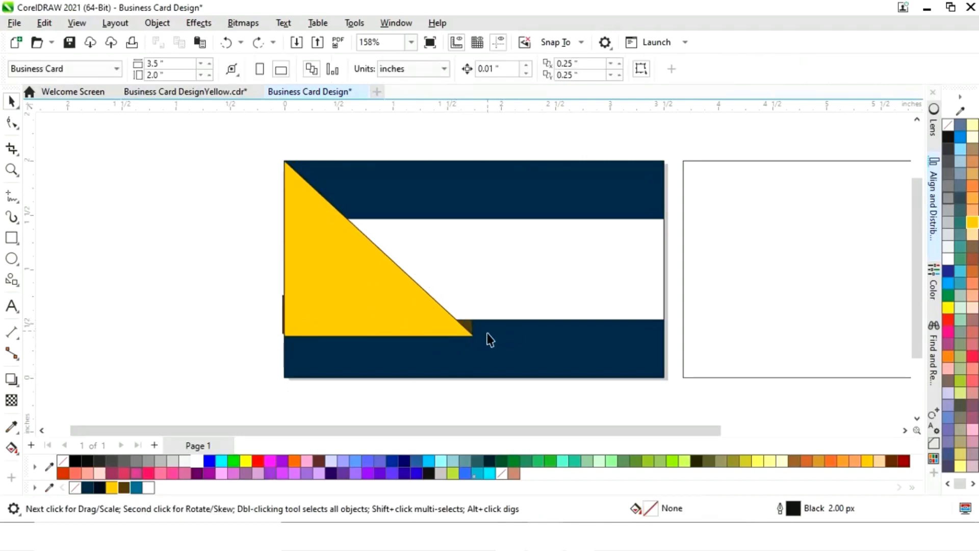
click(472, 330)
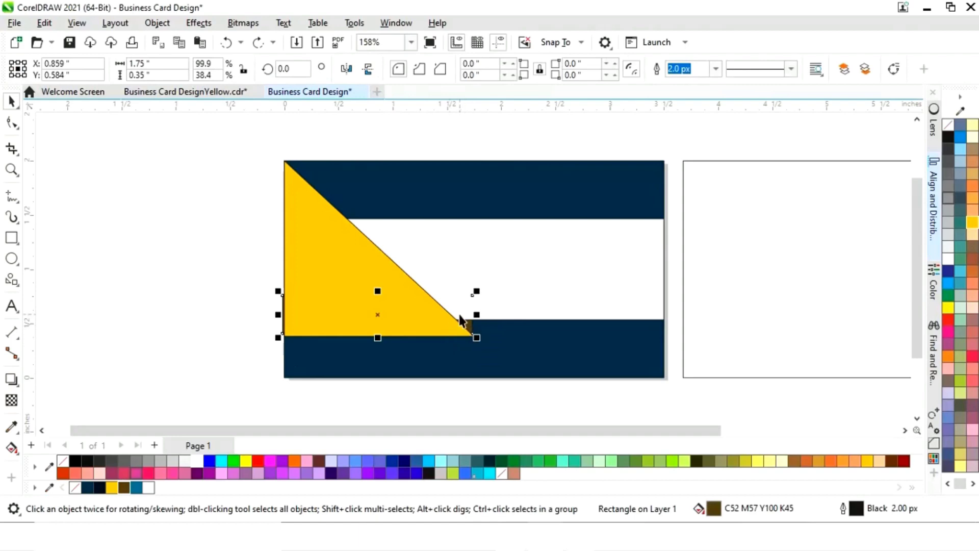
shift+click(346, 244)
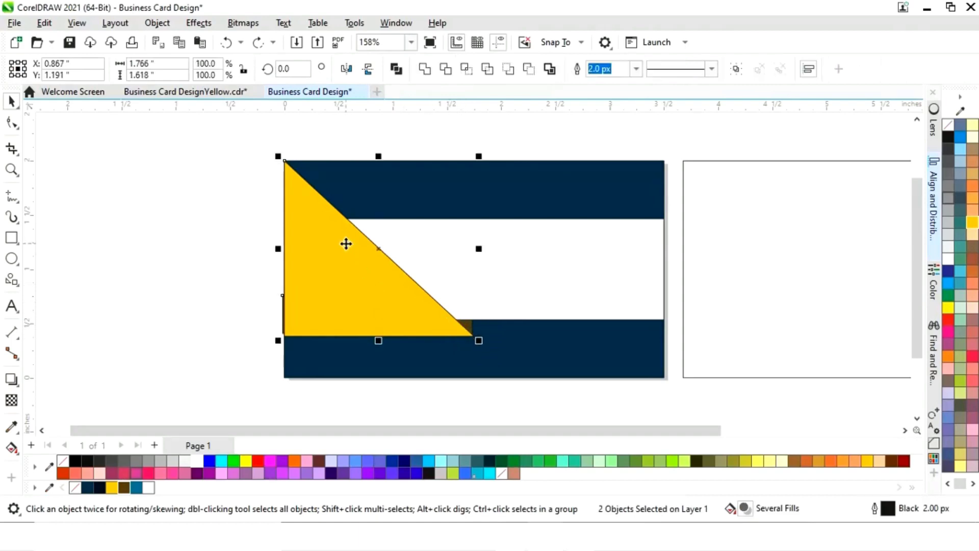
click(218, 261)
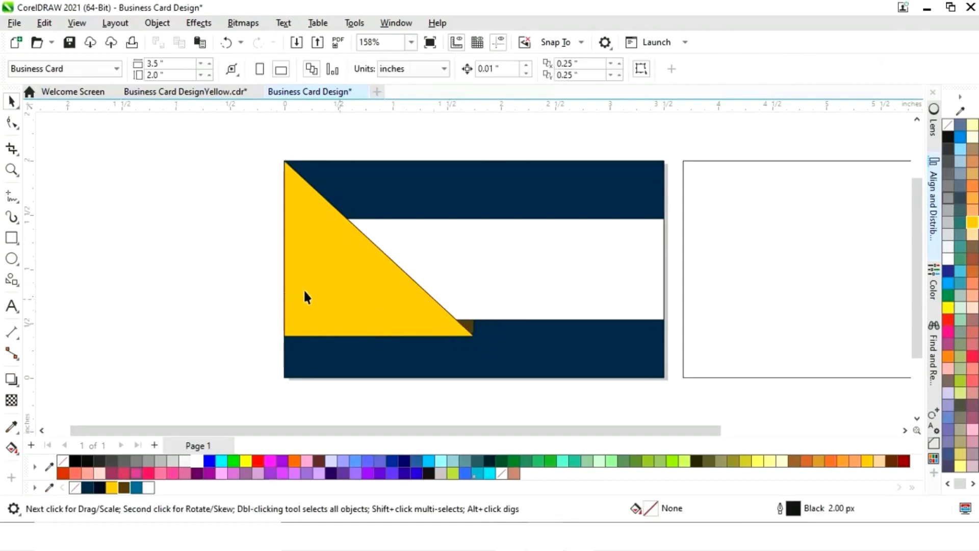
click(475, 332)
shift+click(356, 248)
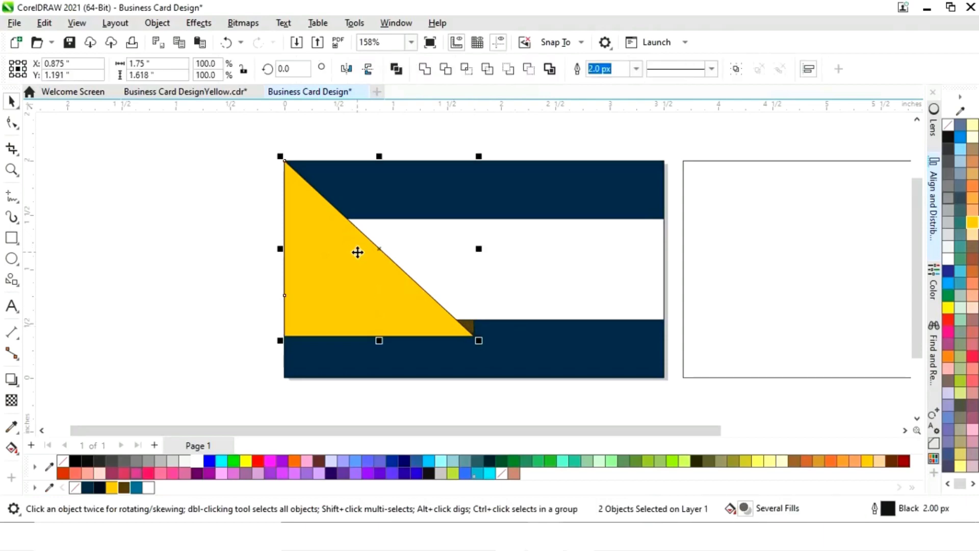
click(282, 268)
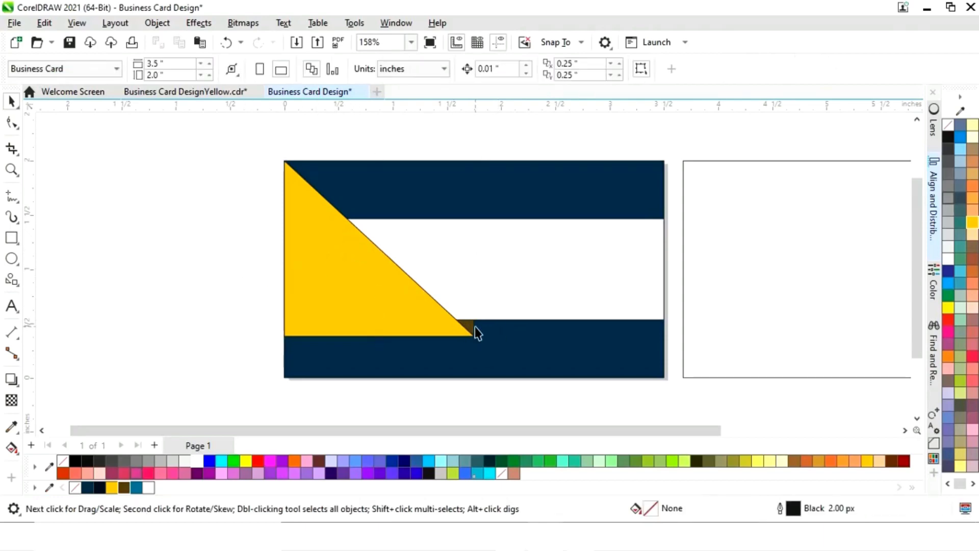
Skew the brown rectangle horizontally to about 2.055 inches wide so its right end slants outward like a fold behind the triangle's tip
click(475, 331)
key(z)
drag(250, 267, 535, 359)
key(space)
click(717, 307)
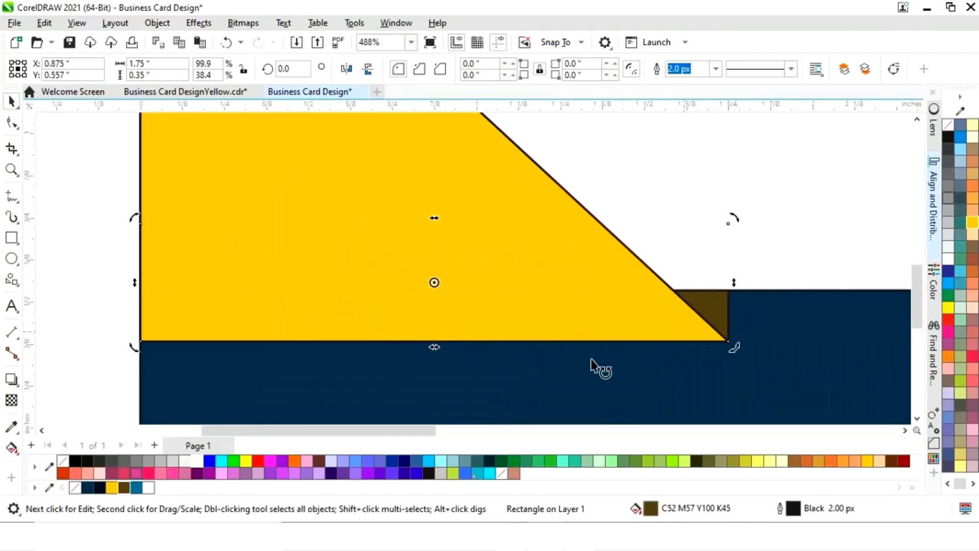
drag(434, 218, 542, 241)
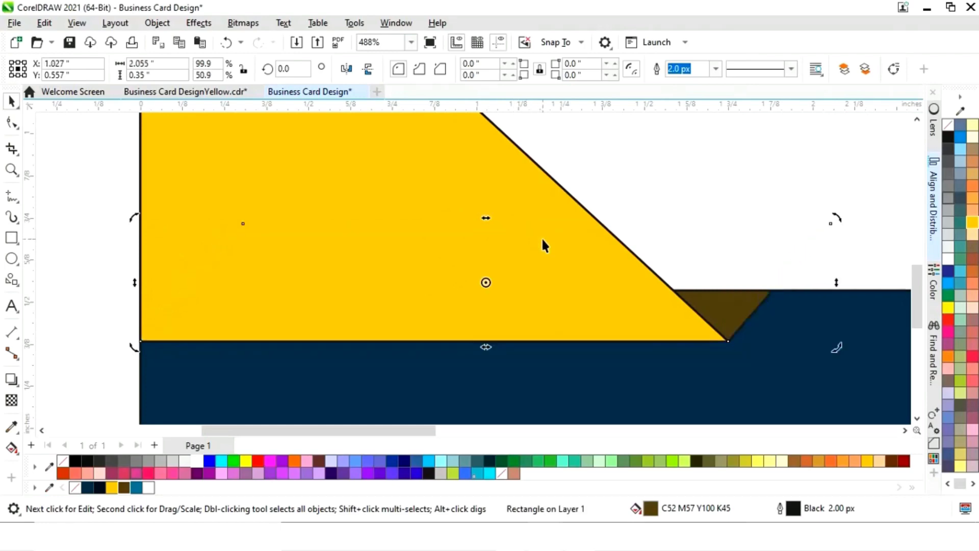
click(83, 262)
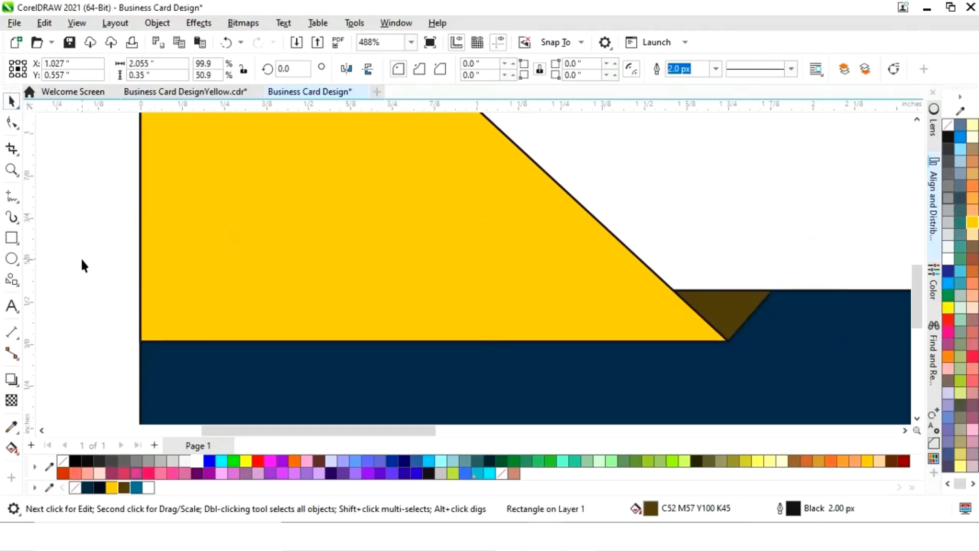
key(F4)
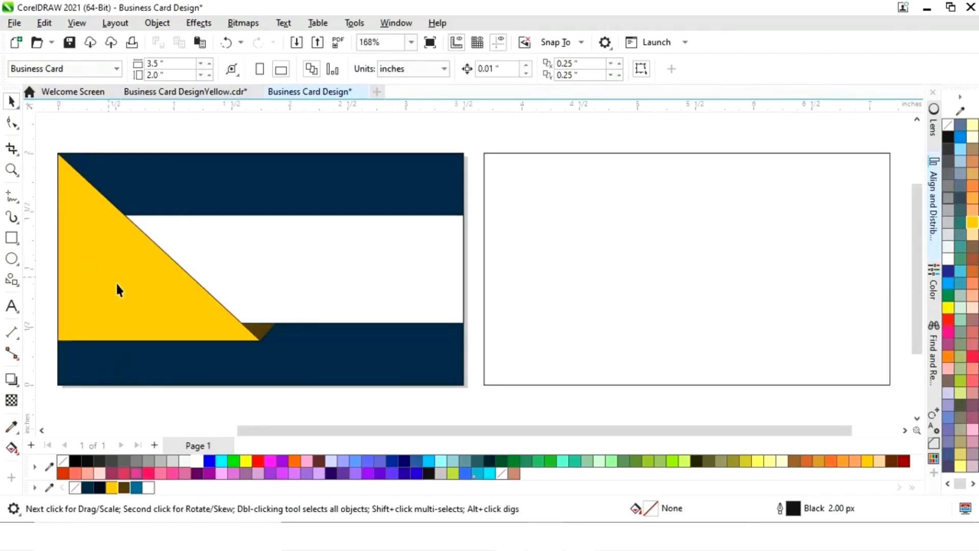
Select the four shapes on the first card and remove their outlines
drag(427, 432, 400, 432)
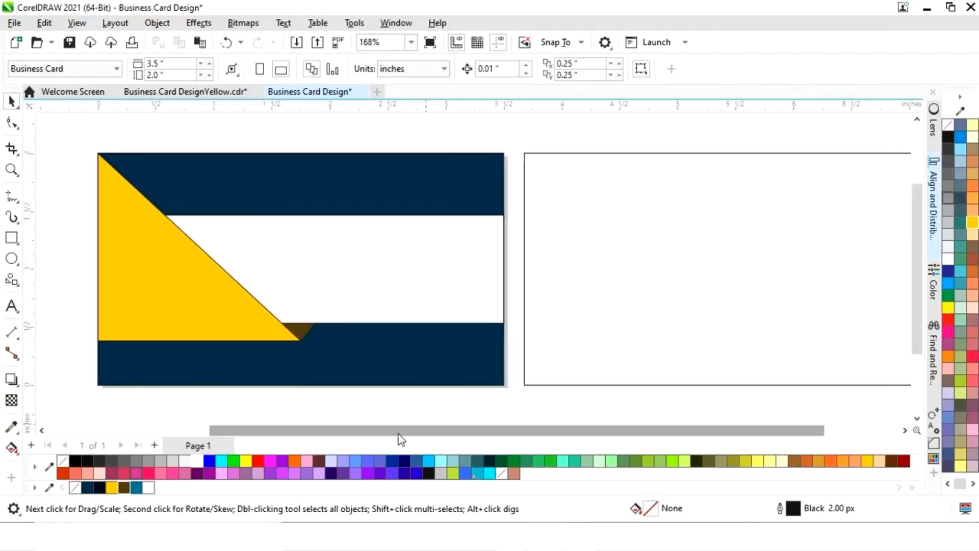
drag(78, 408, 515, 136)
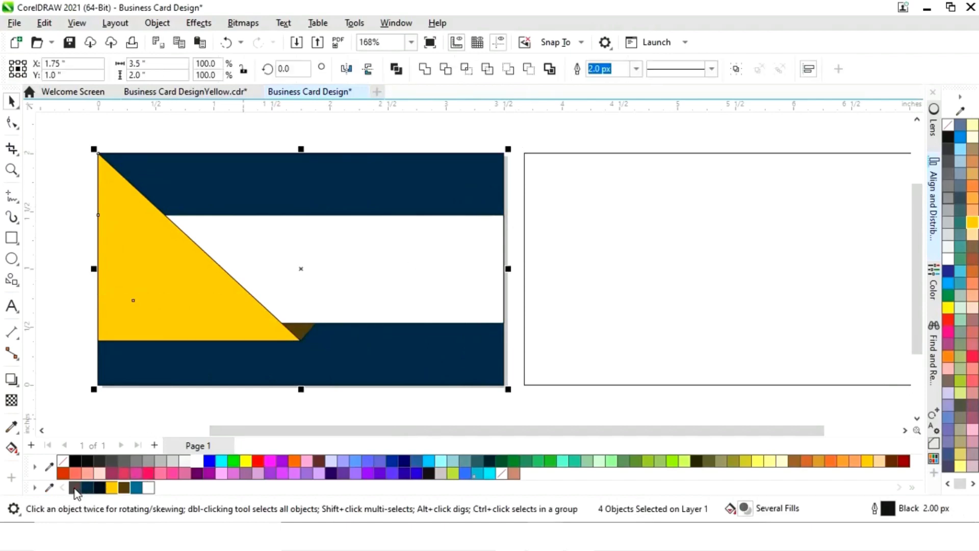
click(174, 410)
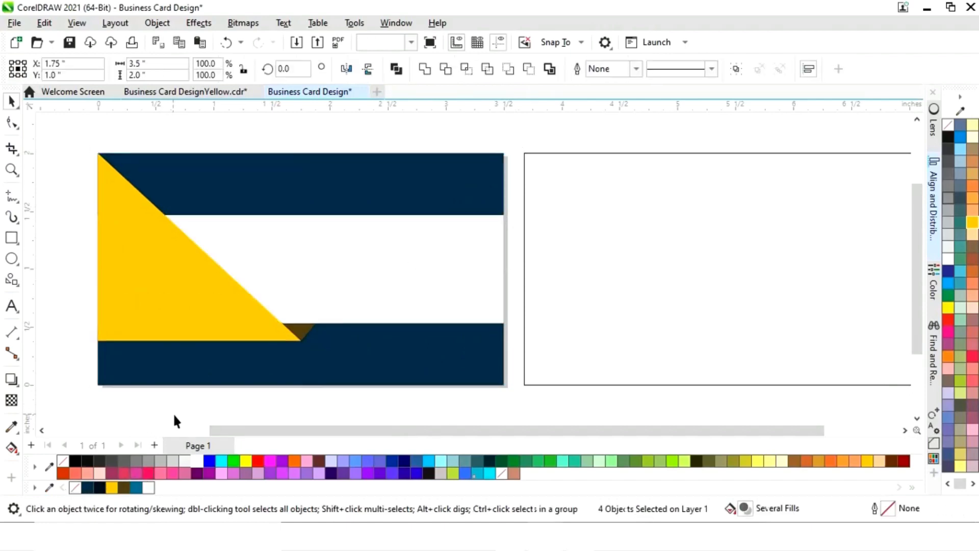
Draw an inverted triangle about 0.7 inches wide and high in the empty space beside the card and convert it to curves
drag(363, 435, 168, 444)
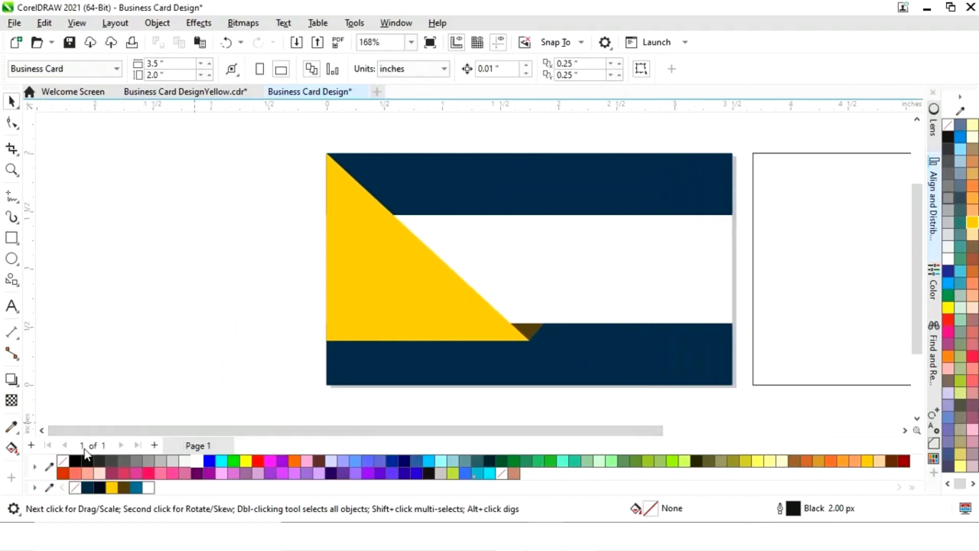
click(42, 430)
click(43, 431)
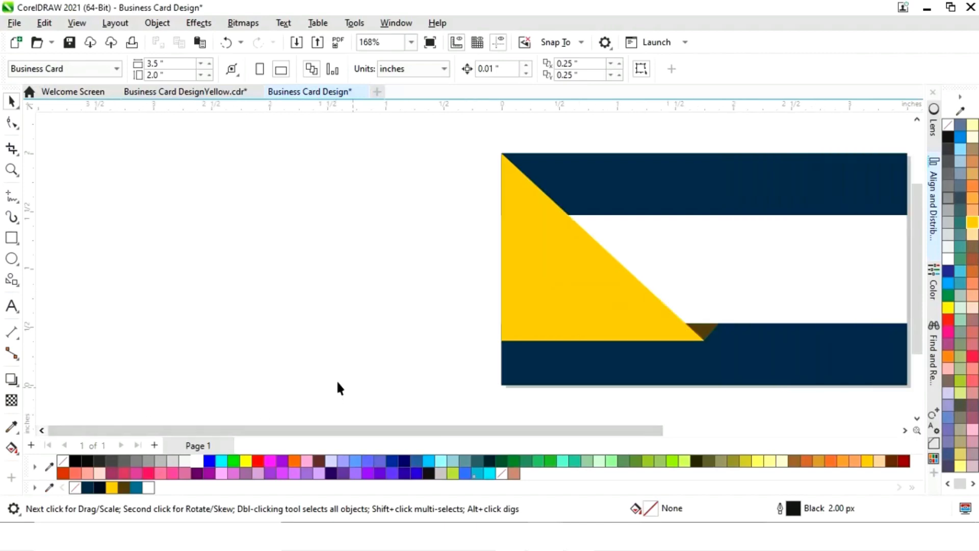
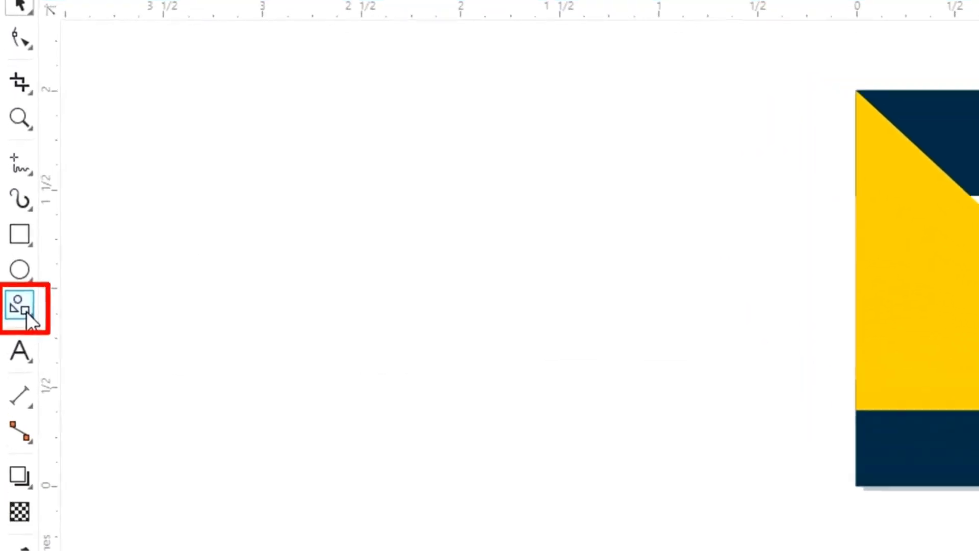
click(26, 313)
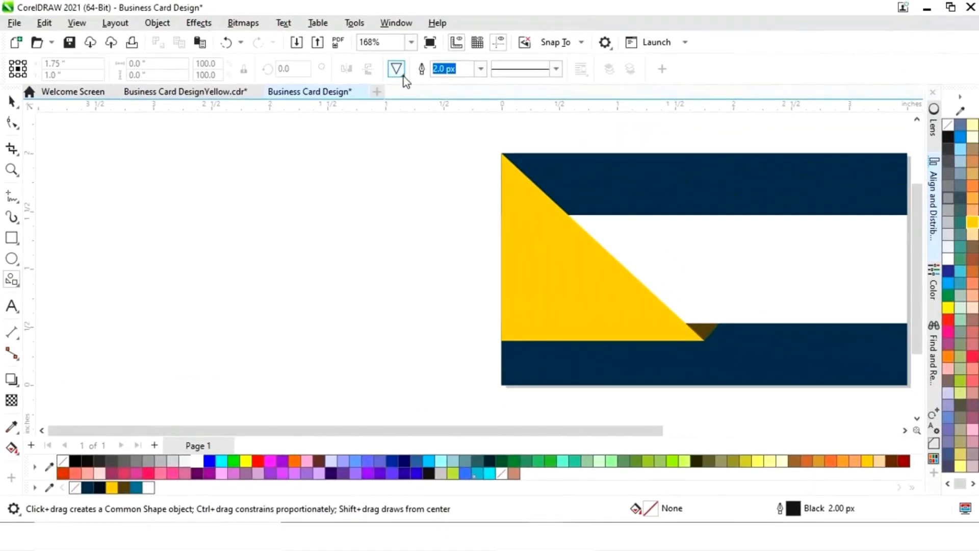
click(399, 70)
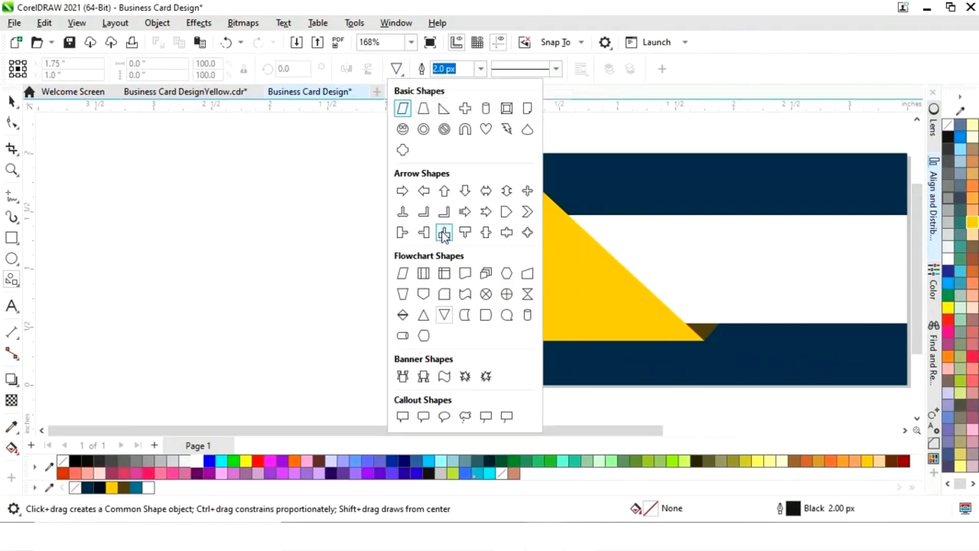
click(445, 315)
drag(201, 209, 282, 267)
click(11, 100)
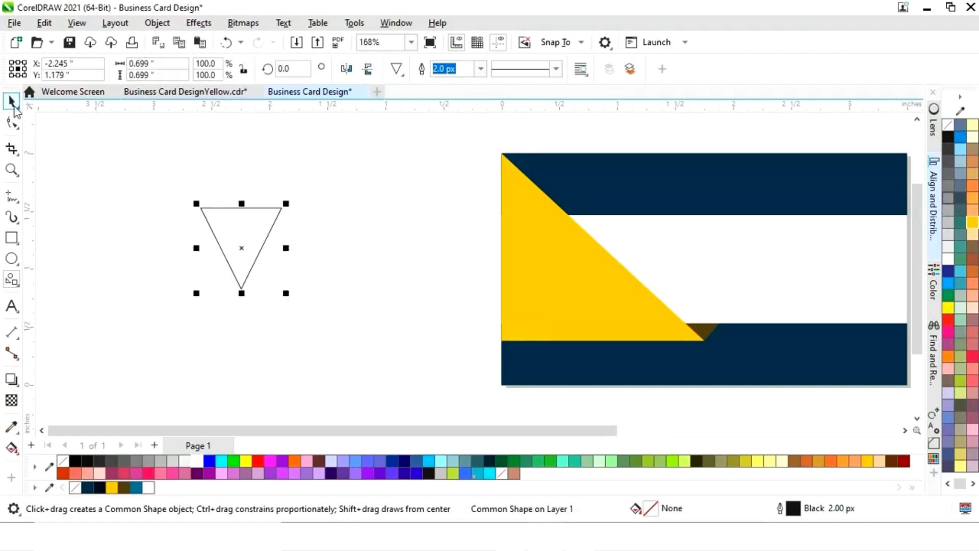
right_click(241, 248)
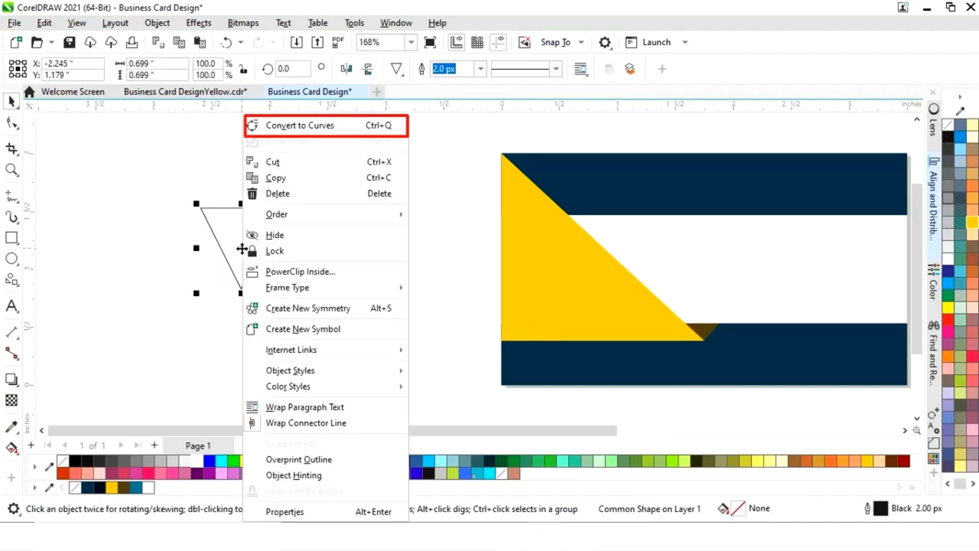
click(301, 126)
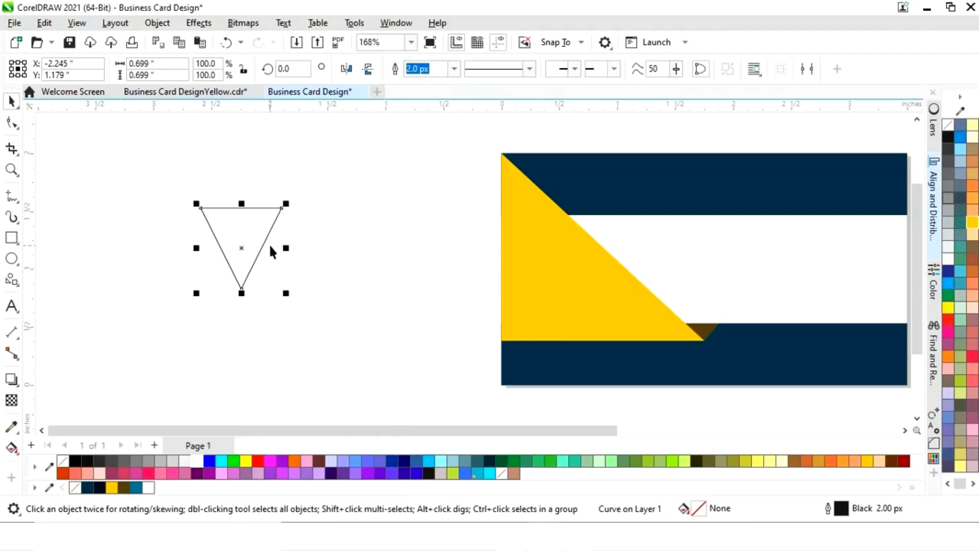
Convert the triangle's three sides to curve segments and bend each one inward to make a three-pointed concave shape
click(11, 125)
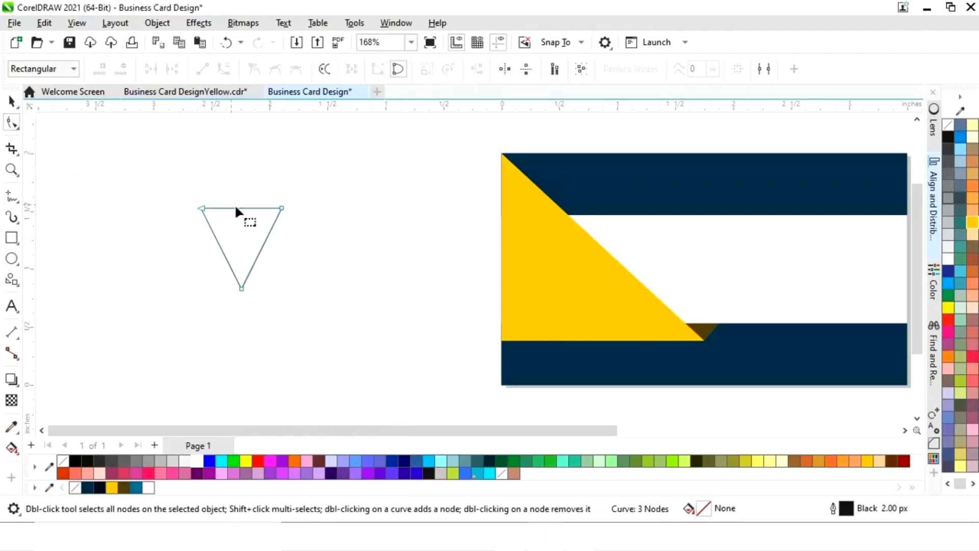
click(241, 208)
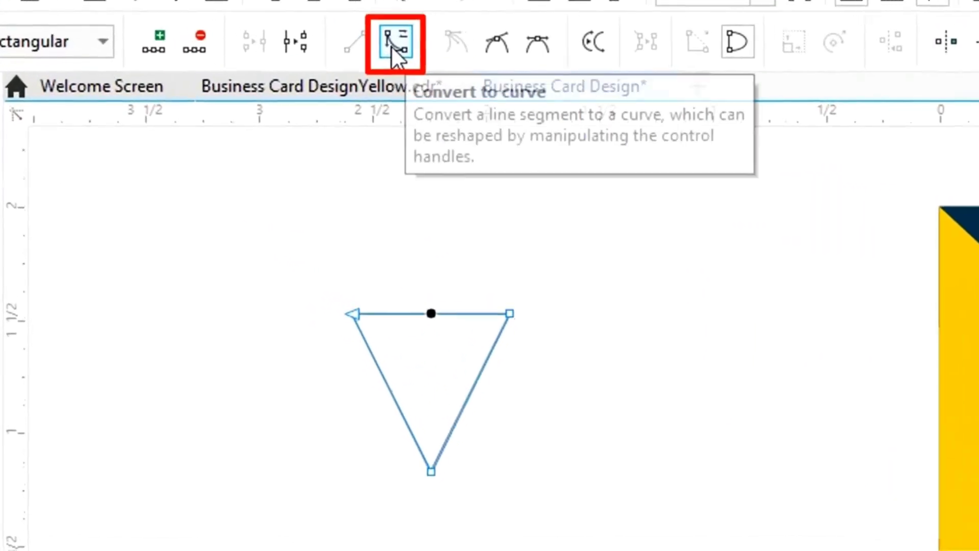
click(398, 45)
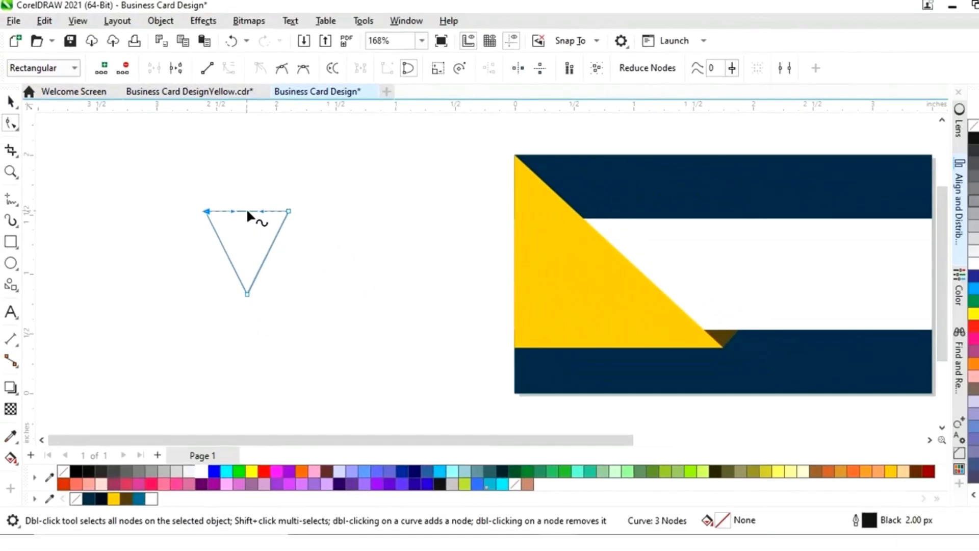
drag(241, 209, 244, 223)
click(261, 248)
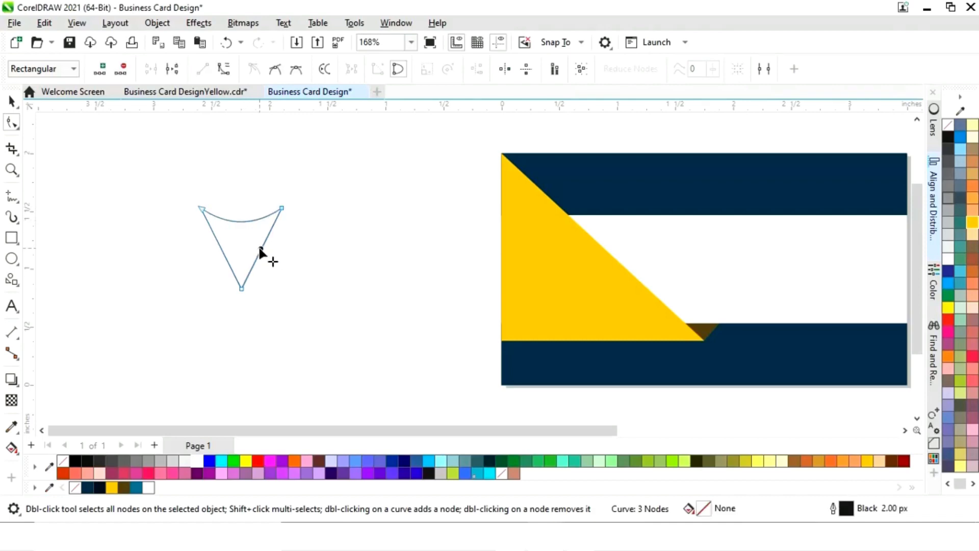
drag(258, 247, 250, 243)
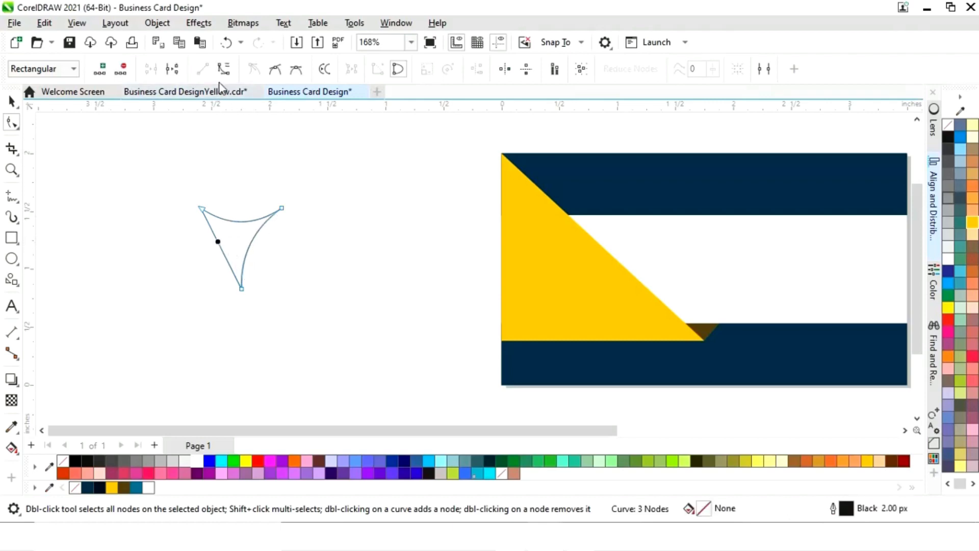
click(217, 244)
drag(219, 244, 232, 238)
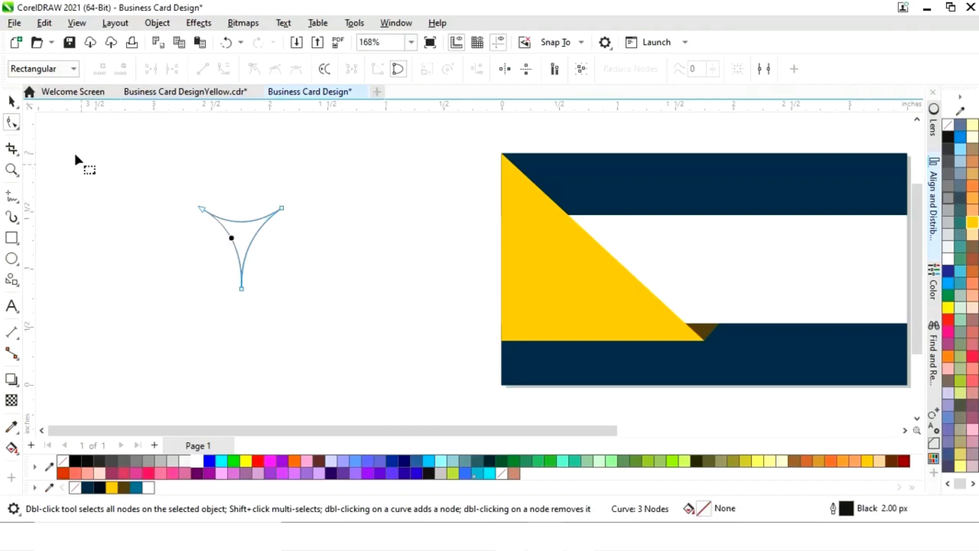
Apply a linear fountain fill from yellow to blue to the three-pointed shape, angled slightly upward toward its upper-right tip
click(15, 103)
click(115, 224)
click(247, 249)
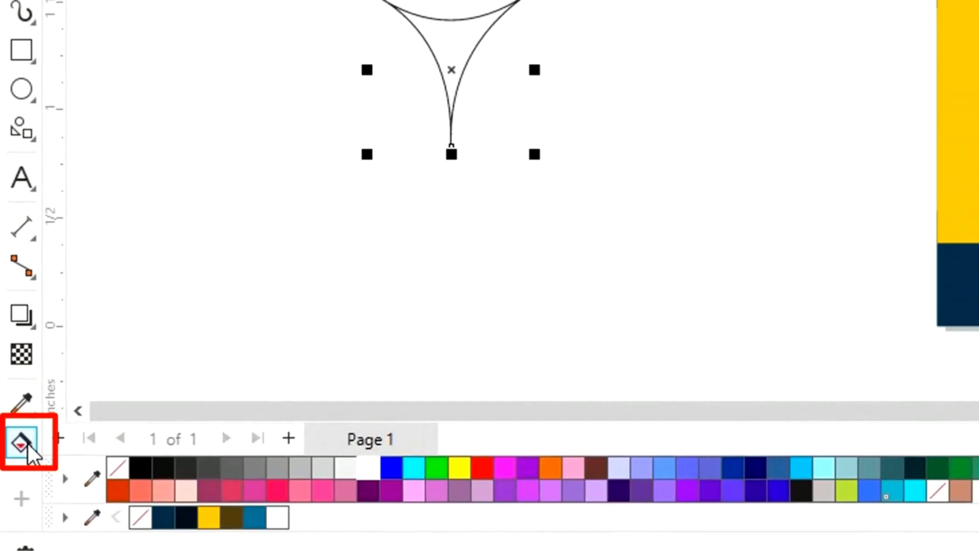
click(29, 442)
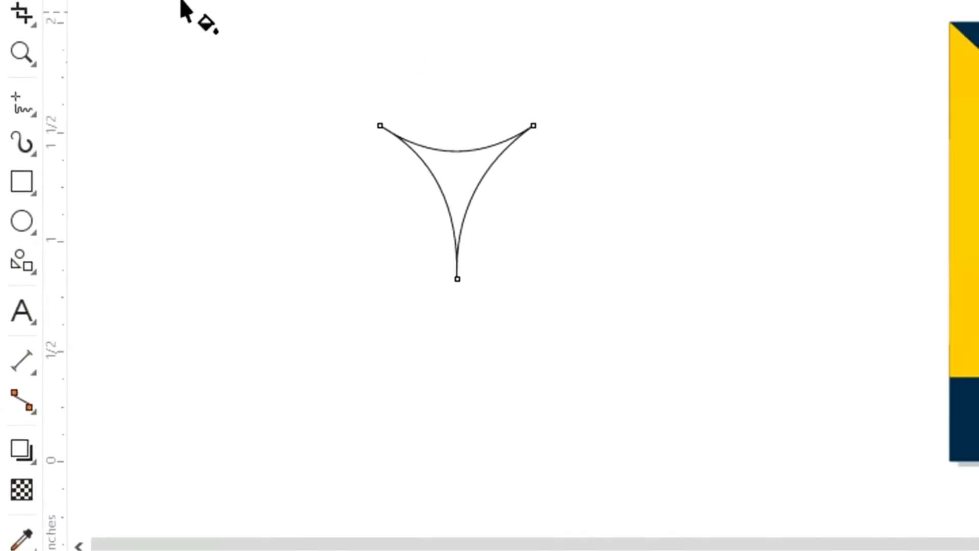
click(108, 127)
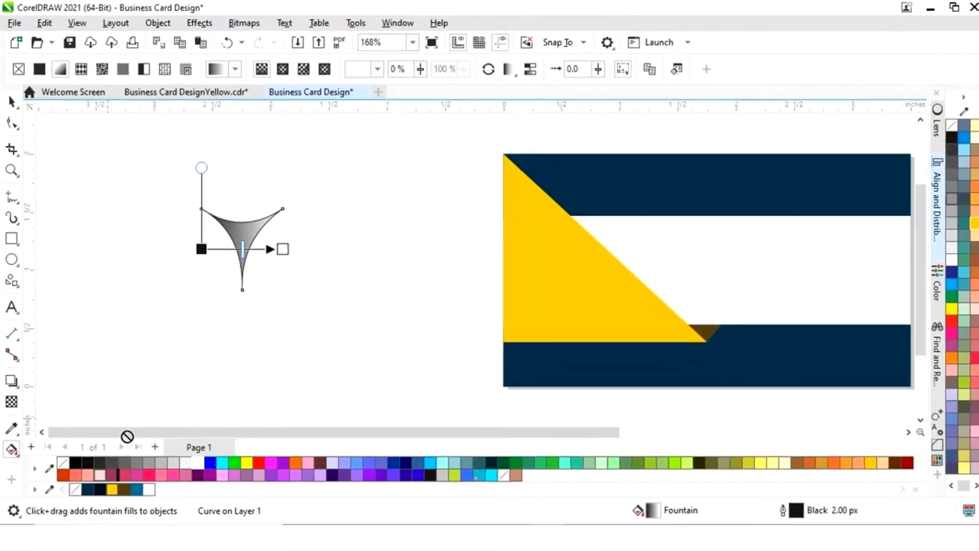
drag(111, 487, 200, 248)
drag(271, 258, 276, 220)
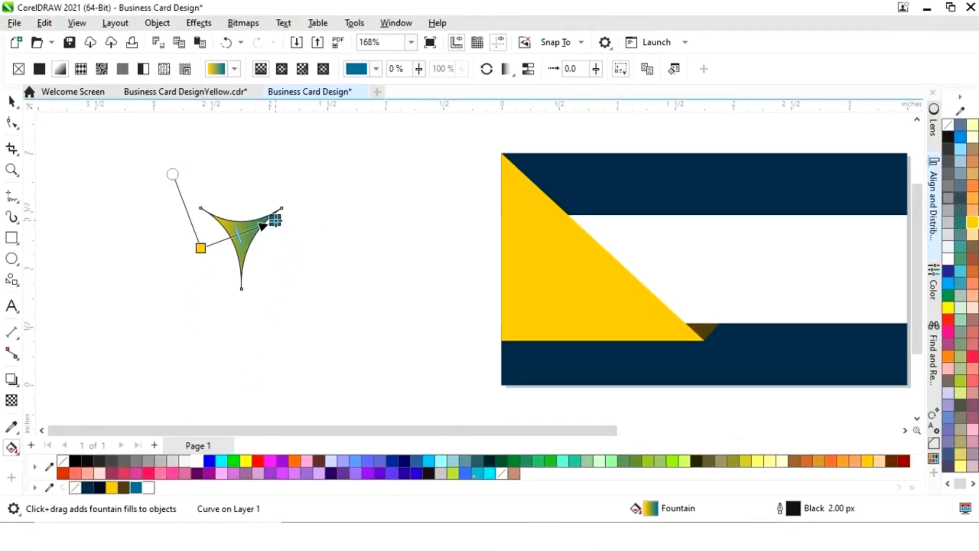
drag(200, 247, 215, 246)
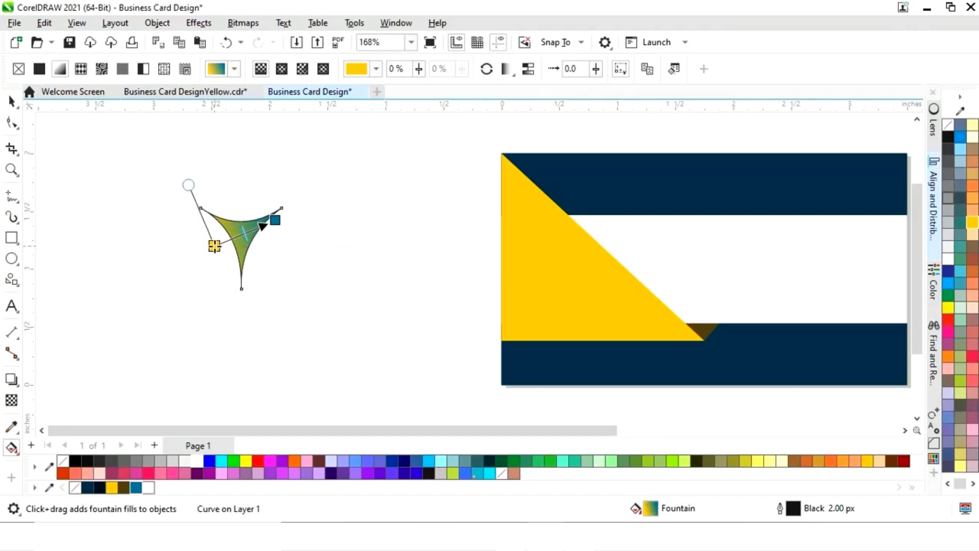
Remove the outline from the gradient shape and scale it down proportionally to about 0.142 inches
click(12, 101)
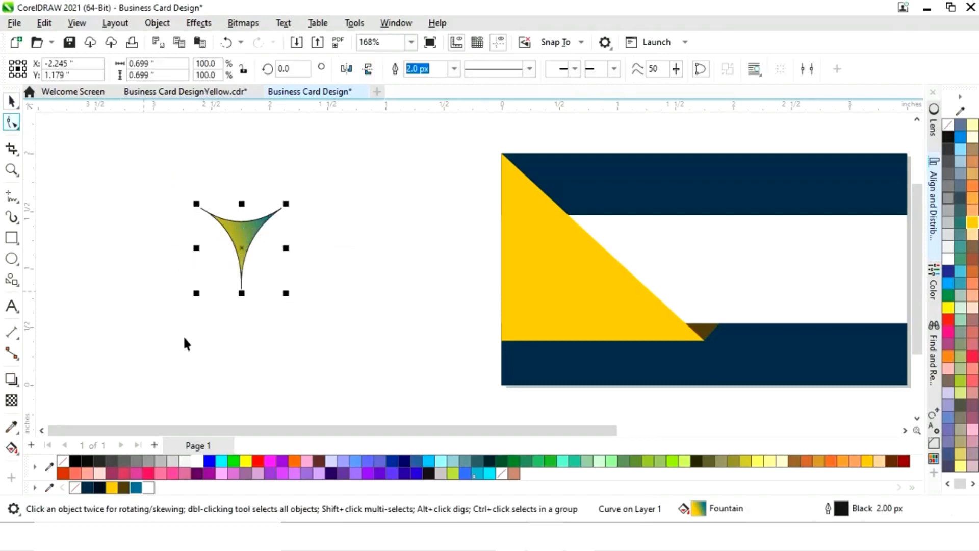
right_click(62, 462)
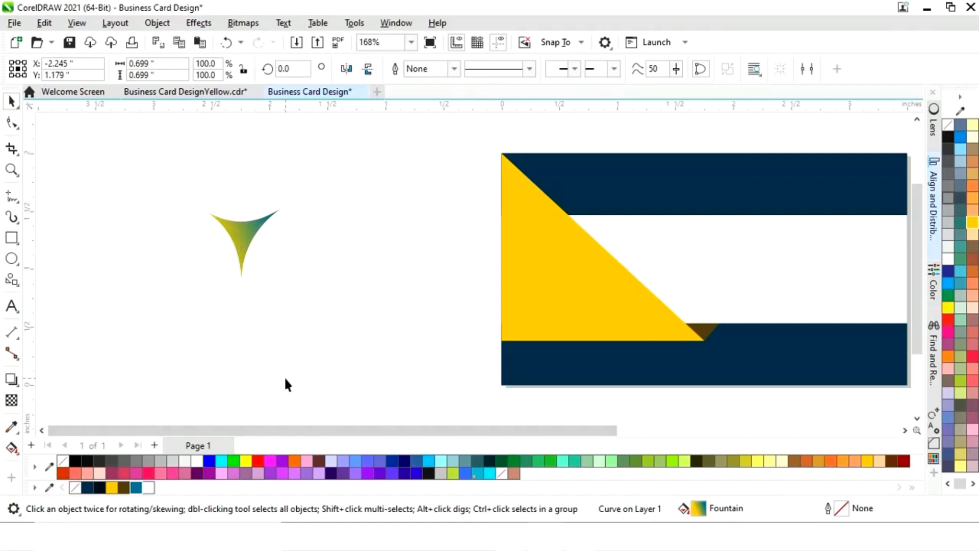
click(285, 313)
click(249, 239)
drag(299, 214, 199, 188)
click(204, 221)
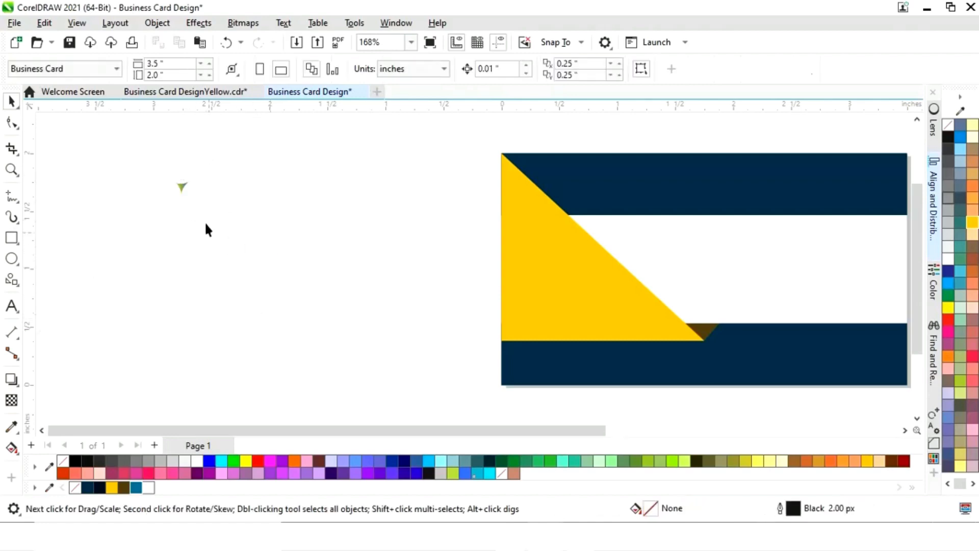
Move the small shape up beside the card and repeat evenly spaced copies to form a horizontal row of 11
double_click(179, 184)
key(space)
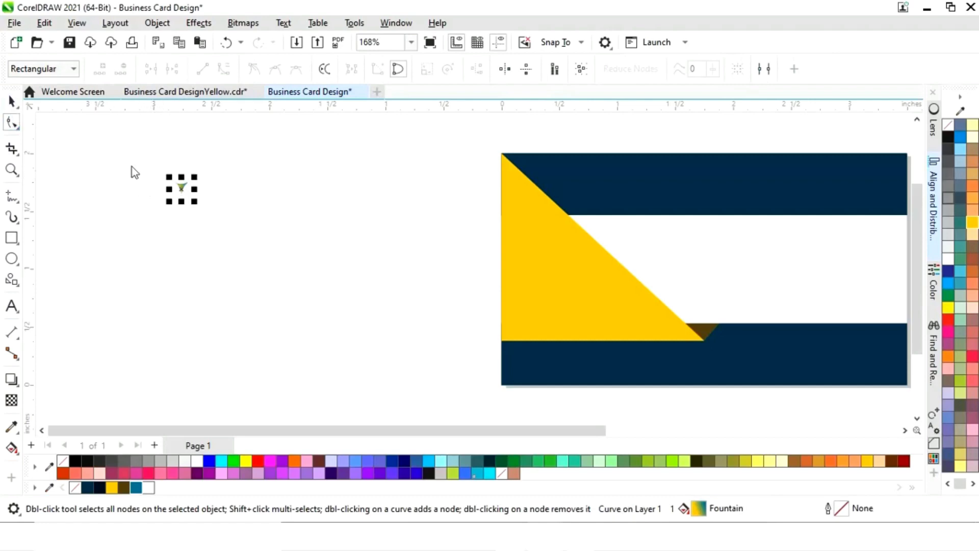
drag(183, 188, 132, 168)
key(ctrl+r)
key(ctrl+r)
key(ctrl+r)
key(ctrl+r)
key(ctrl+r)
key(ctrl+r)
key(ctrl+r)
key(ctrl+r)
key(ctrl+r)
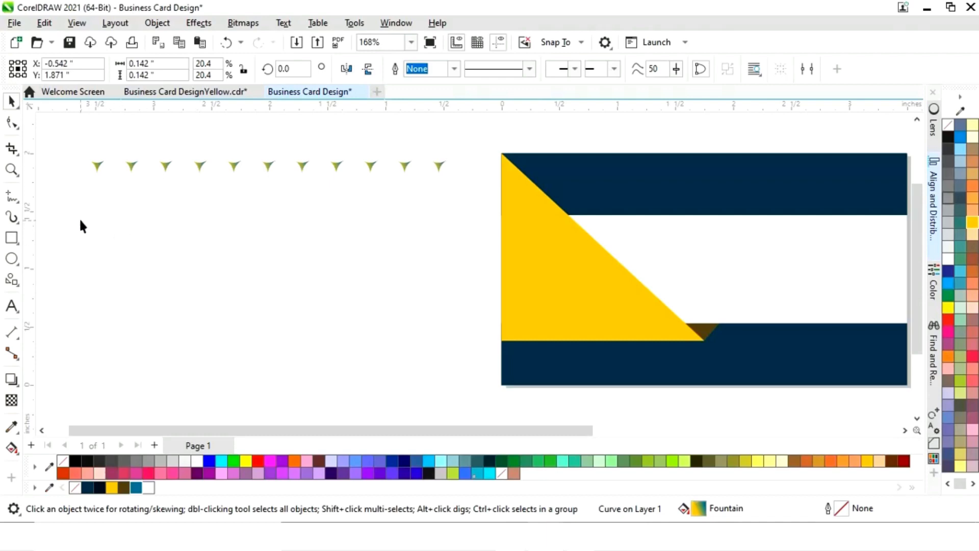
Duplicate the row of 11 shapes just below itself, shifted sideways so the two rows are staggered
drag(78, 217, 346, 170)
drag(447, 128, 449, 115)
drag(267, 183, 253, 210)
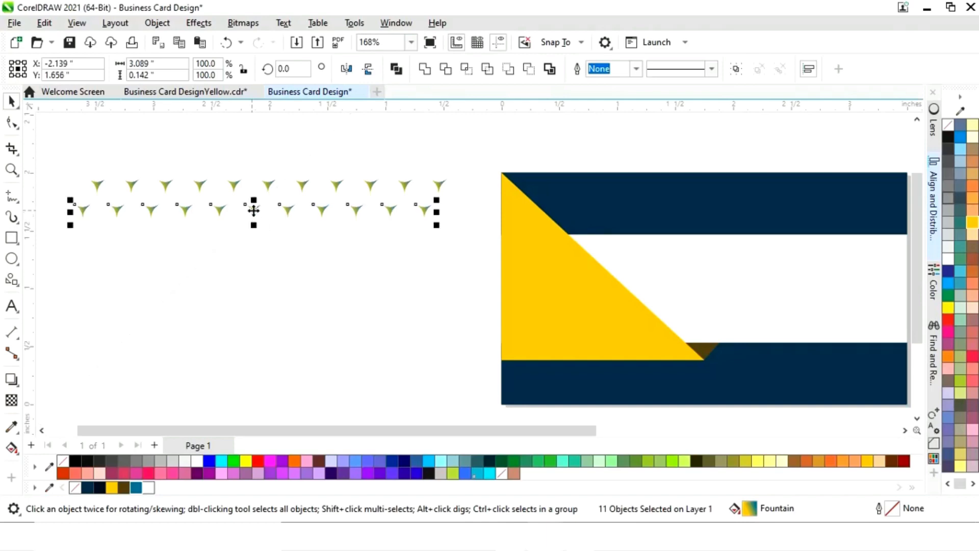
click(51, 248)
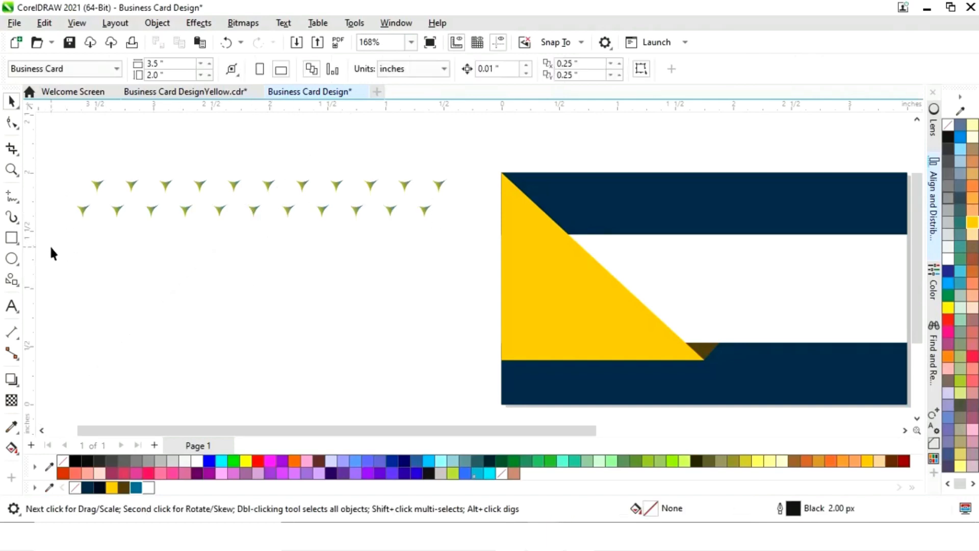
Copy the two staggered rows directly below and repeat the duplication to build a pattern of ten rows
drag(431, 148, 473, 143)
drag(264, 199, 272, 258)
key(ctrl+d)
key(ctrl+d)
key(ctrl+d)
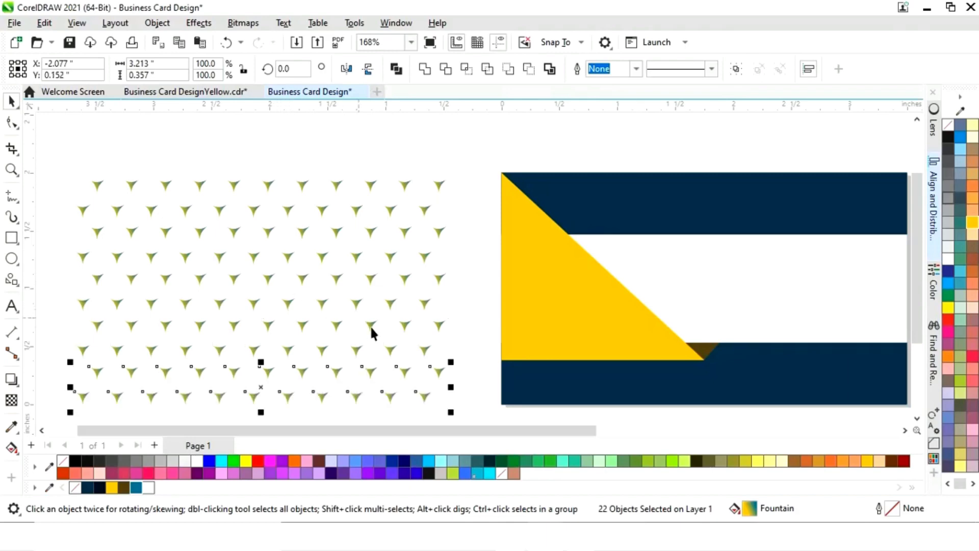
Select all 110 small shapes of the pattern and group them
click(478, 378)
drag(205, 223, 201, 217)
click(72, 158)
drag(395, 387, 469, 388)
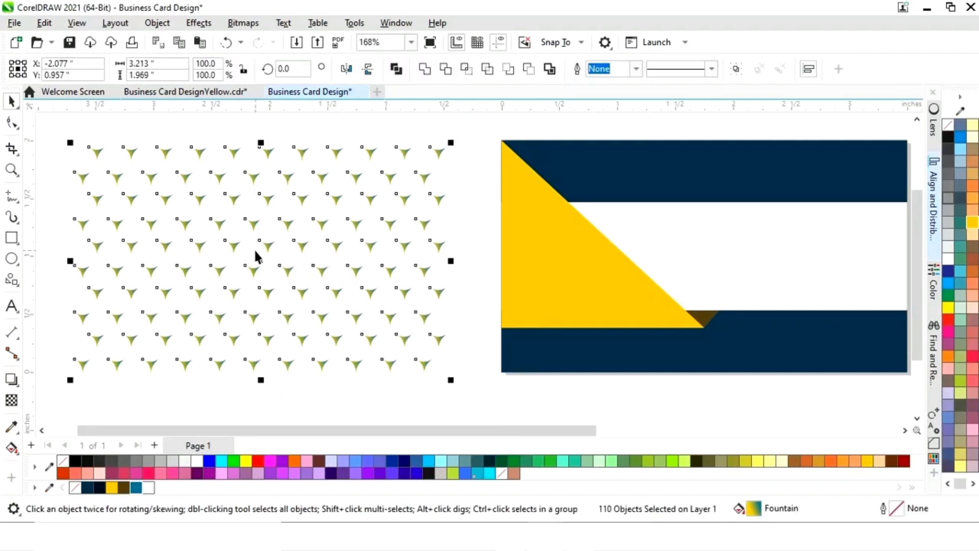
right_click(261, 260)
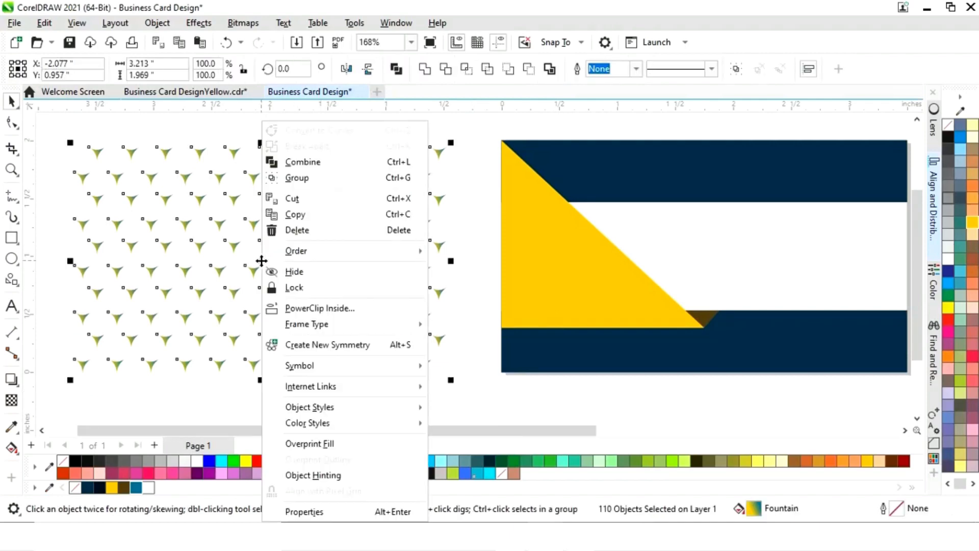
click(296, 179)
click(470, 285)
Apply a linear fountain transparency to the pattern group so it fades from the lower-left corner toward the upper-right side
click(341, 301)
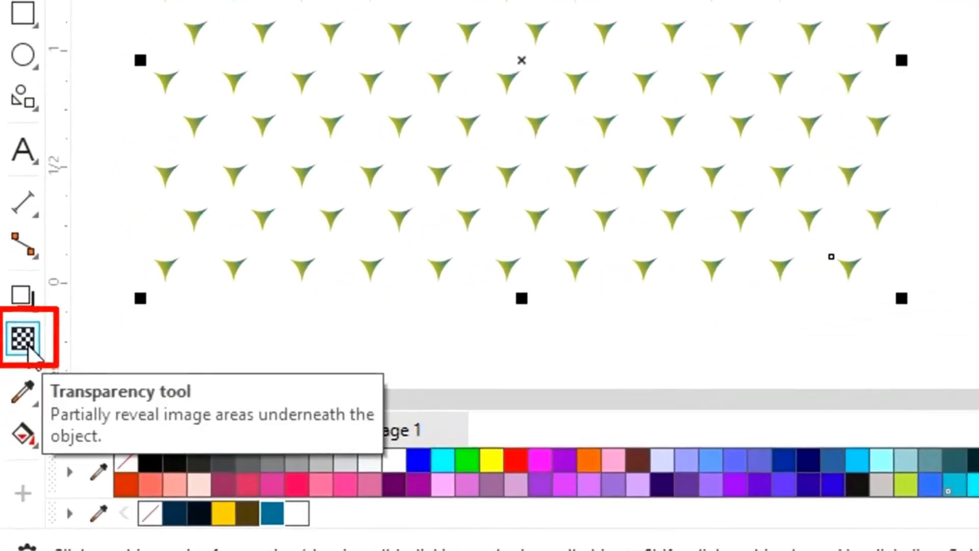
click(26, 340)
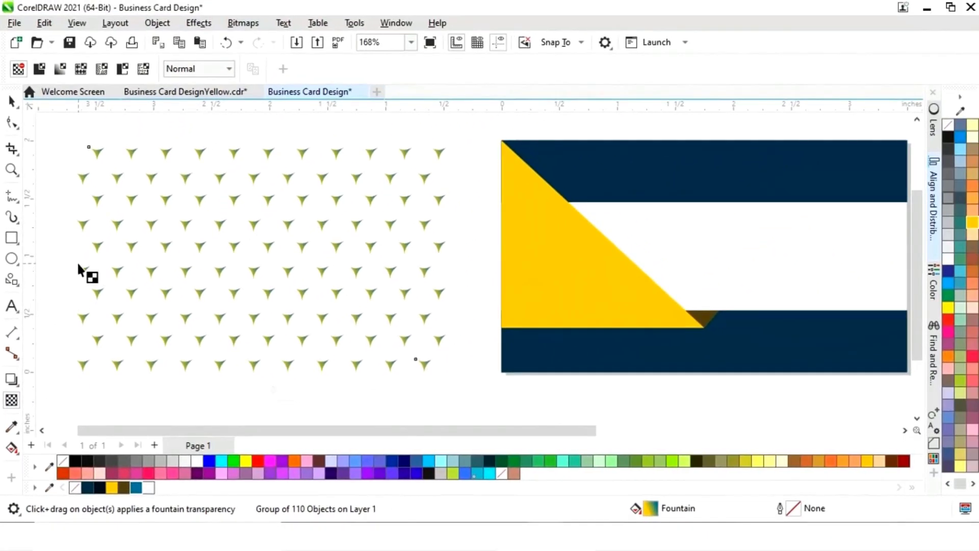
drag(80, 266, 432, 218)
drag(82, 268, 73, 334)
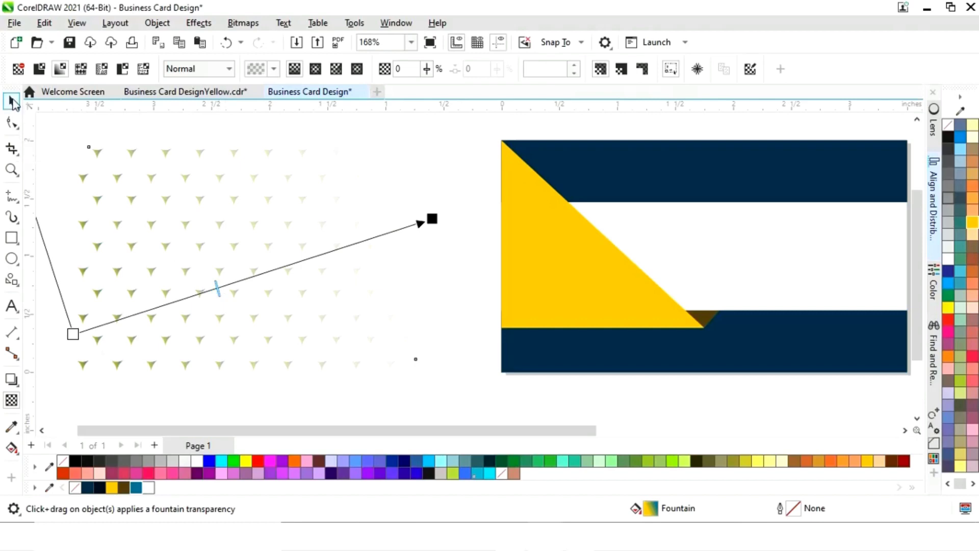
Set the transparency at the start of the pattern group's fountain transparency to 21
click(12, 102)
click(11, 400)
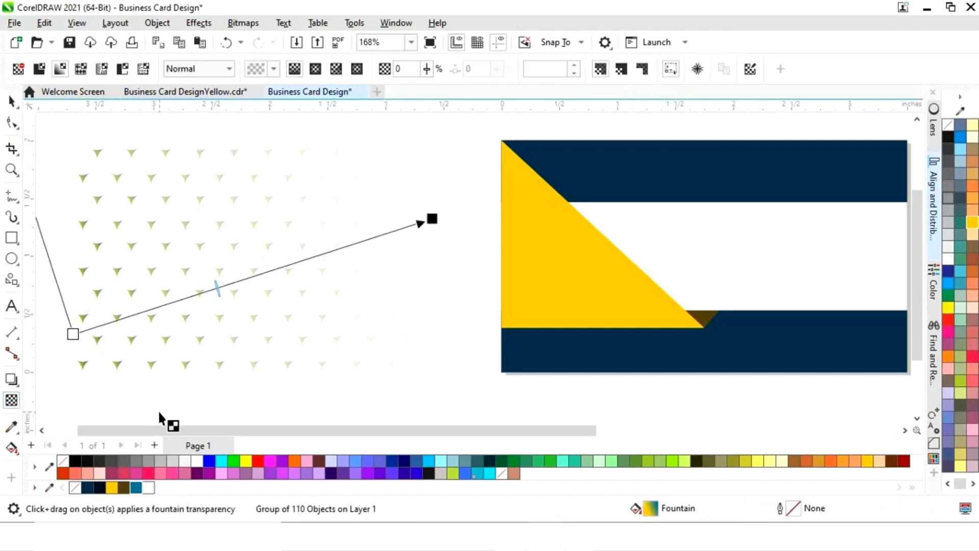
drag(72, 350, 71, 355)
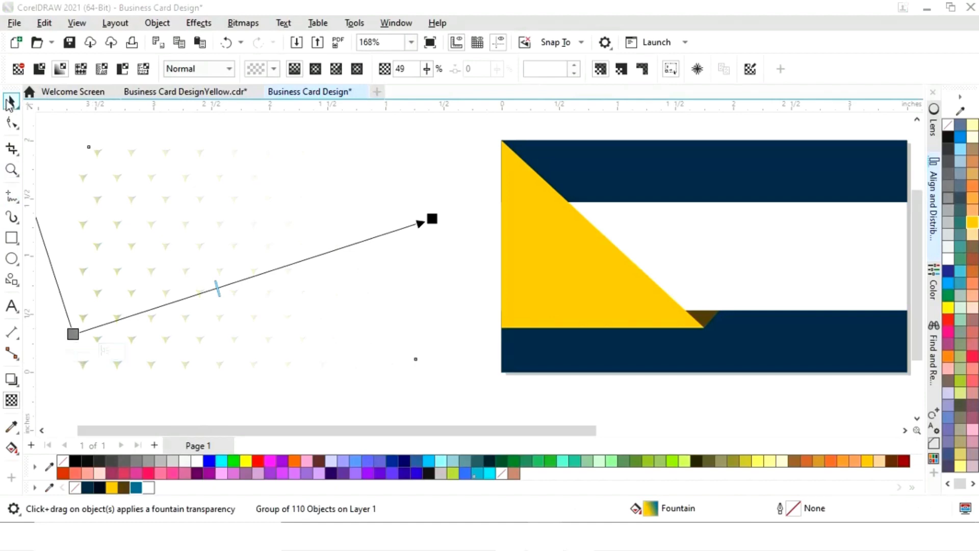
click(12, 102)
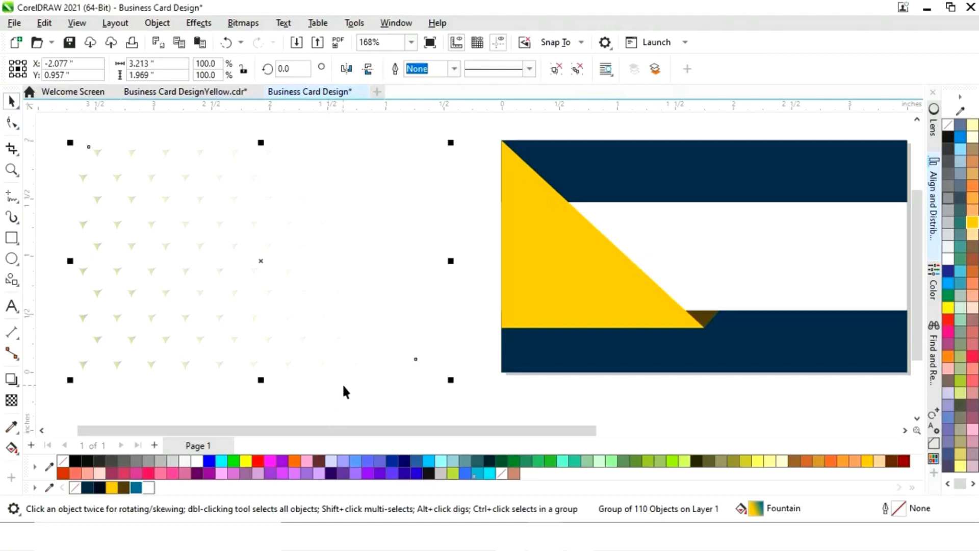
scroll(344, 385, down, 2)
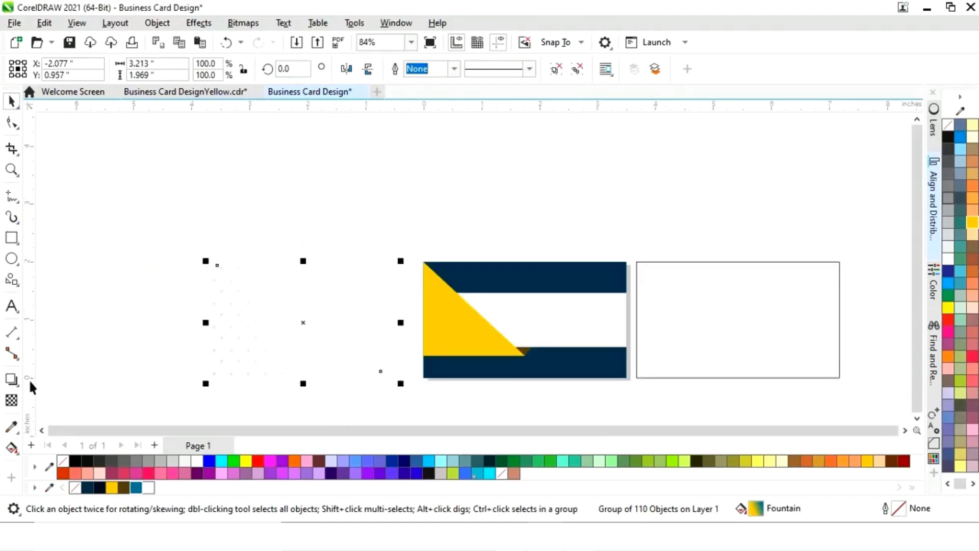
click(11, 400)
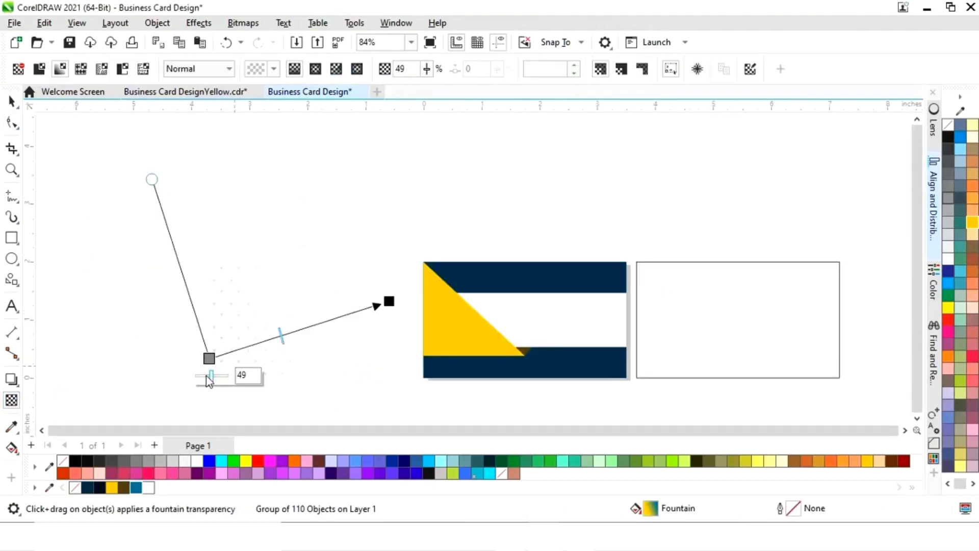
drag(208, 377, 203, 378)
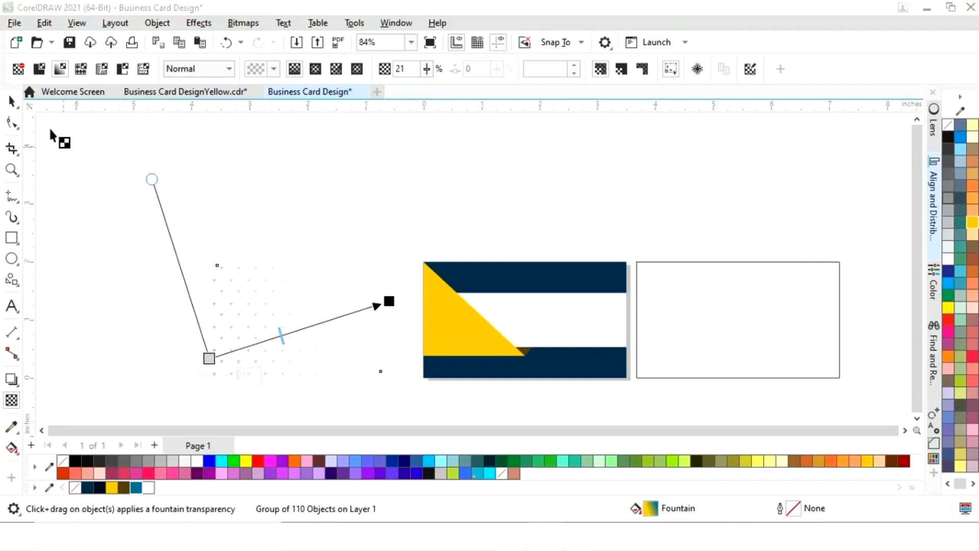
click(14, 104)
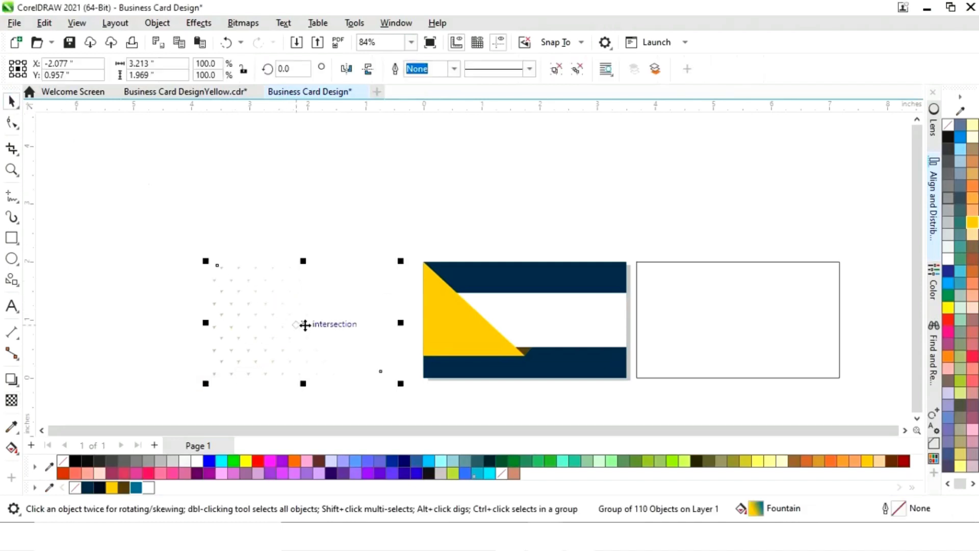
PowerClip the faded pattern group inside the first card's dark blue rectangle
key(z)
drag(191, 220, 649, 396)
right_click(267, 302)
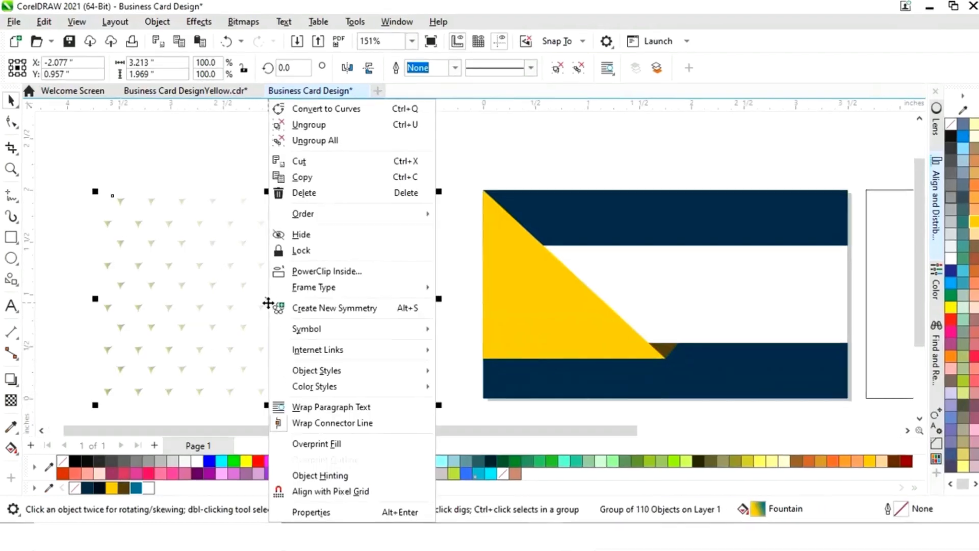
click(447, 224)
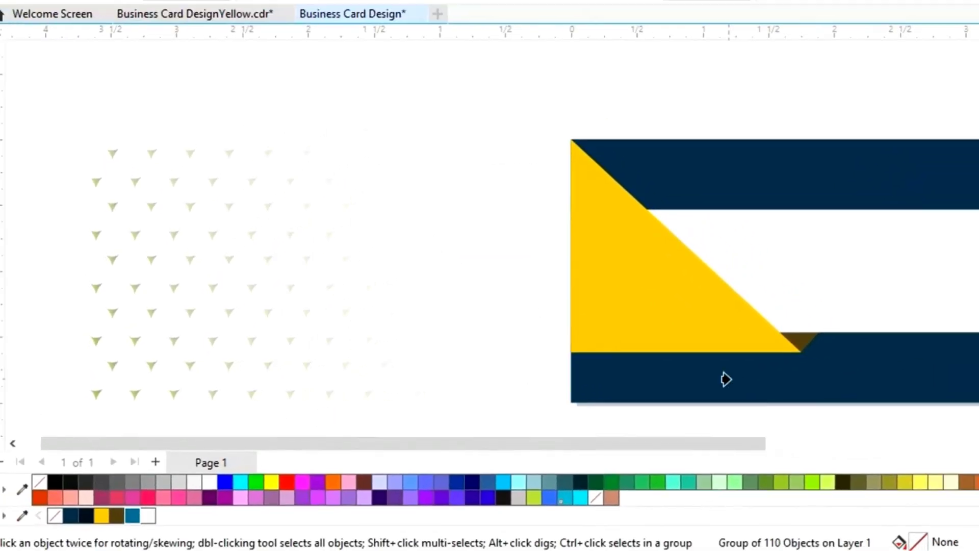
click(811, 380)
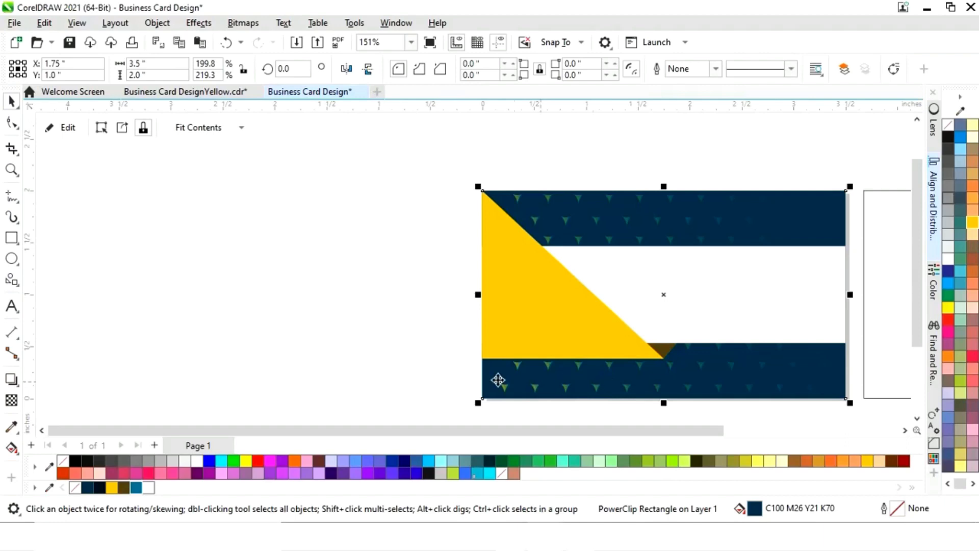
click(371, 356)
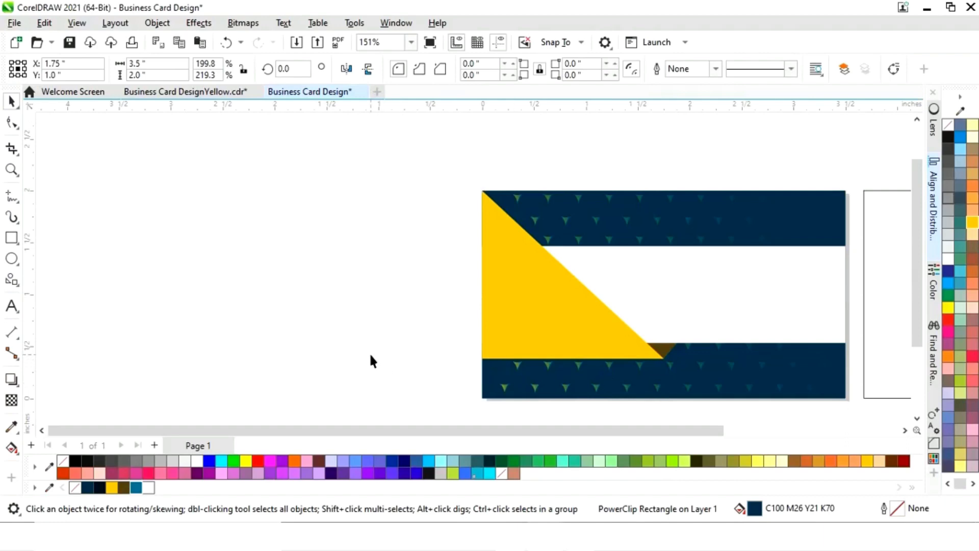
Create a 3.5 by 0.4 inch horizontal band across the second card from a squashed copy of its rectangle
key(F4)
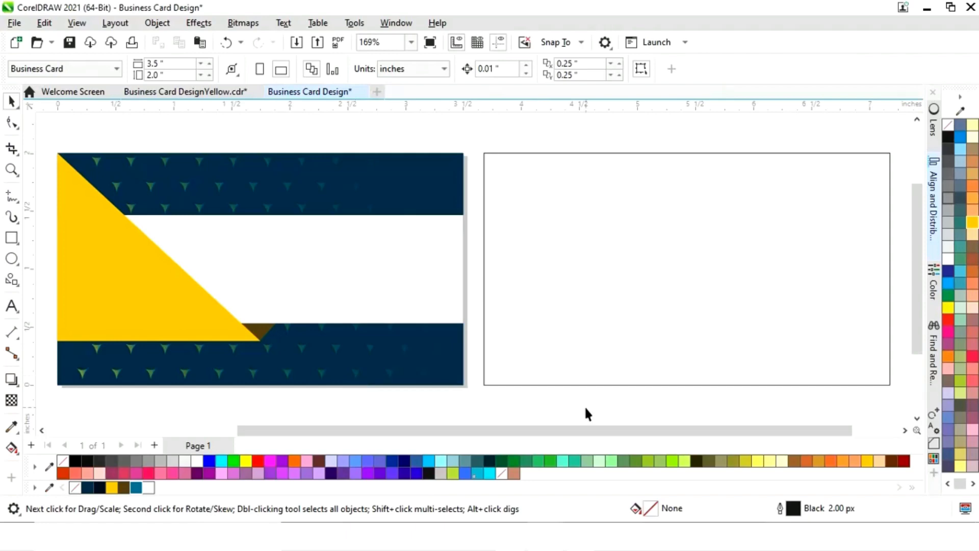
click(651, 318)
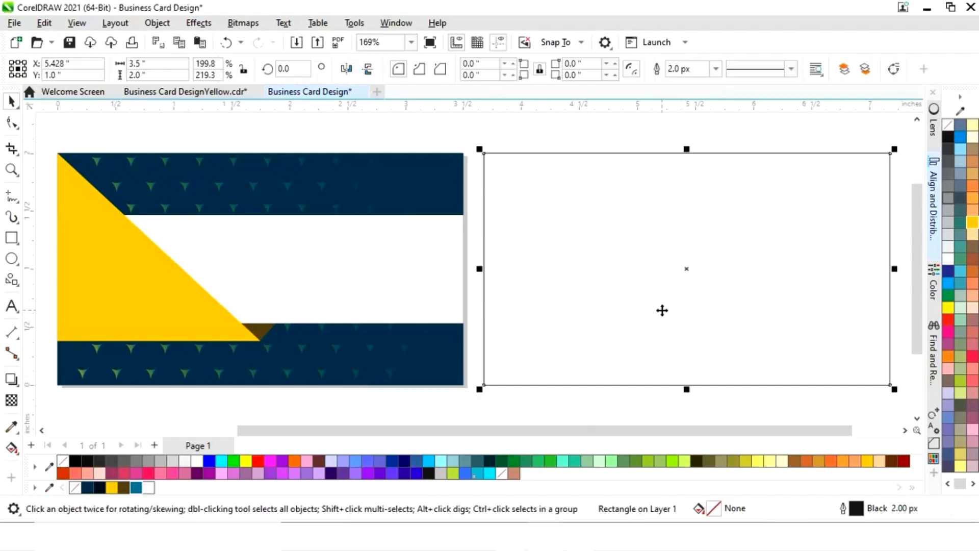
drag(688, 151, 677, 244)
Nudge the band down the second card to a vertical position of 0.58 inches
key(Down)
key(Down)
key(Down)
key(Down)
key(Down)
key(Down)
key(Down)
key(Down)
key(Down)
key(Down)
key(Down)
key(Down)
key(Down)
key(Down)
key(Down)
key(Down)
key(Down)
key(Down)
key(Down)
key(Down)
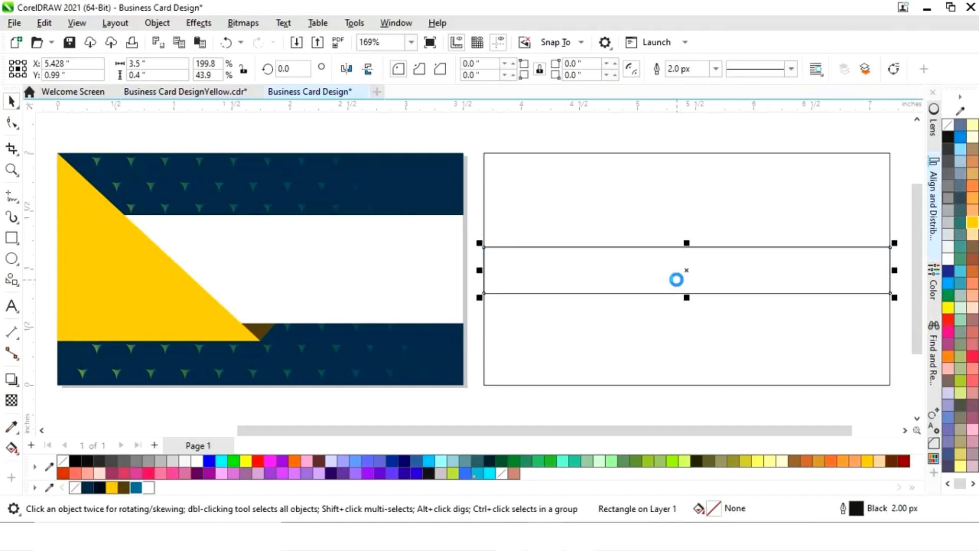
key(Down)
key(Down)
key(Down)
key(Down)
key(Down)
key(Down)
key(Down)
key(Down)
key(Down)
key(Down)
key(Down)
key(Down)
key(Down)
key(Down)
key(Down)
key(Down)
key(Down)
key(Down)
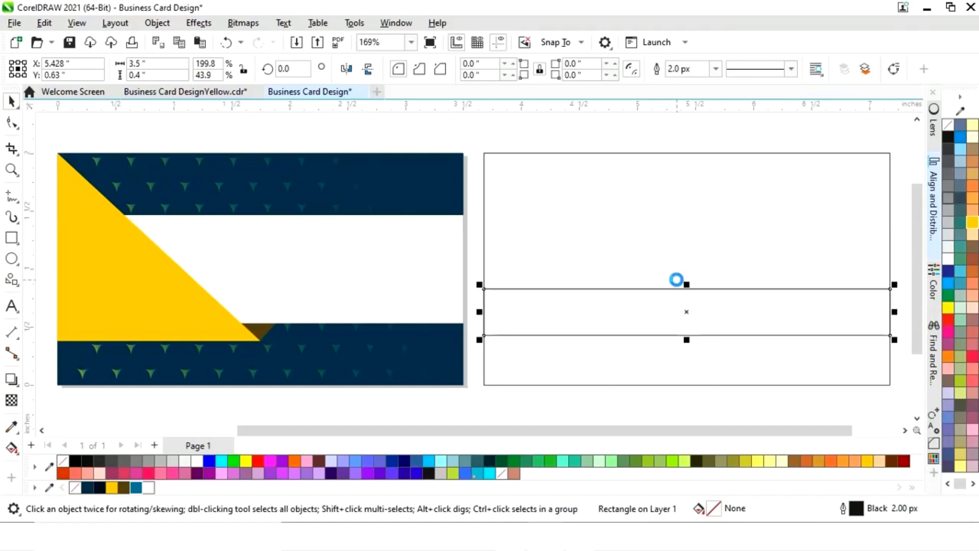
key(Up)
key(Up)
key(Up)
key(Up)
key(Up)
key(Up)
key(Up)
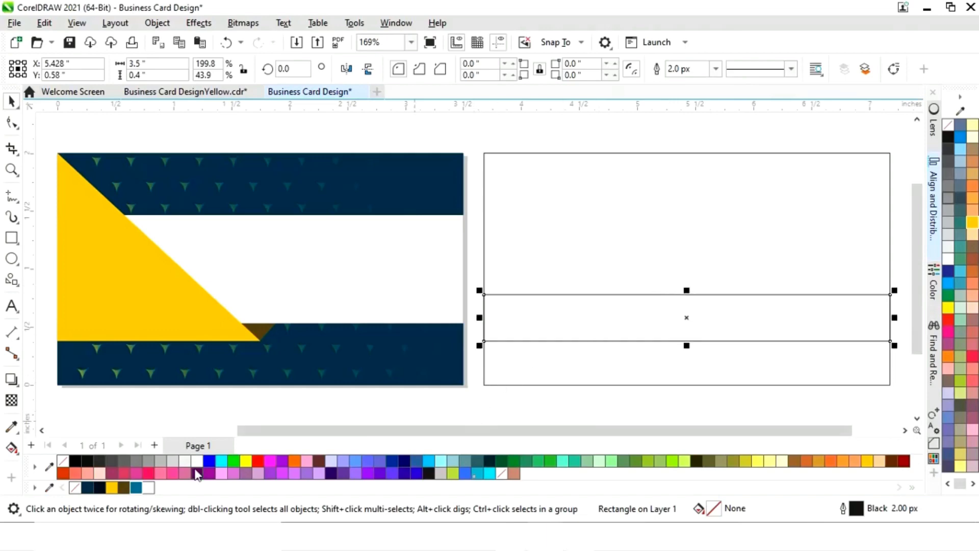
Copy the yellow triangle and brown shape onto the second card, mirror the copies horizontally and group them
click(378, 415)
click(195, 334)
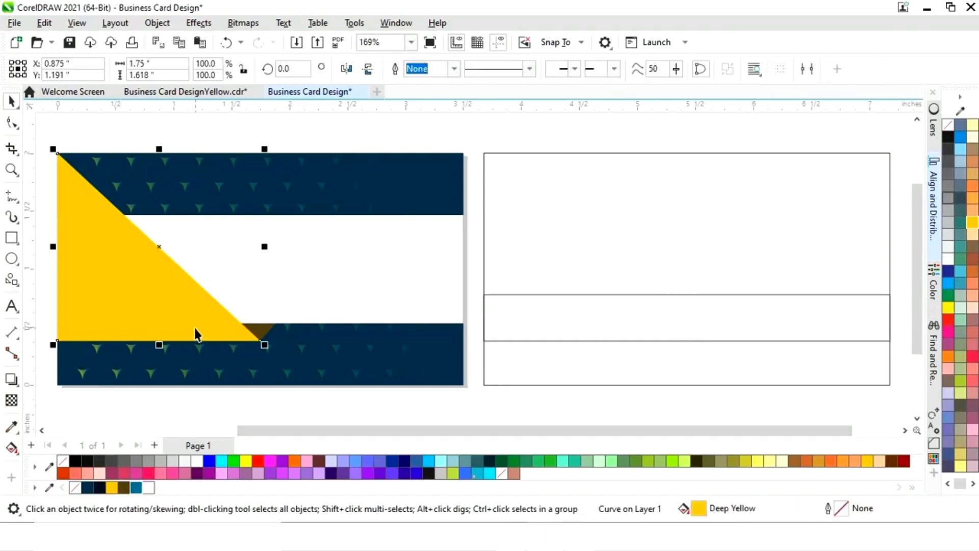
shift+click(268, 330)
drag(153, 306, 679, 312)
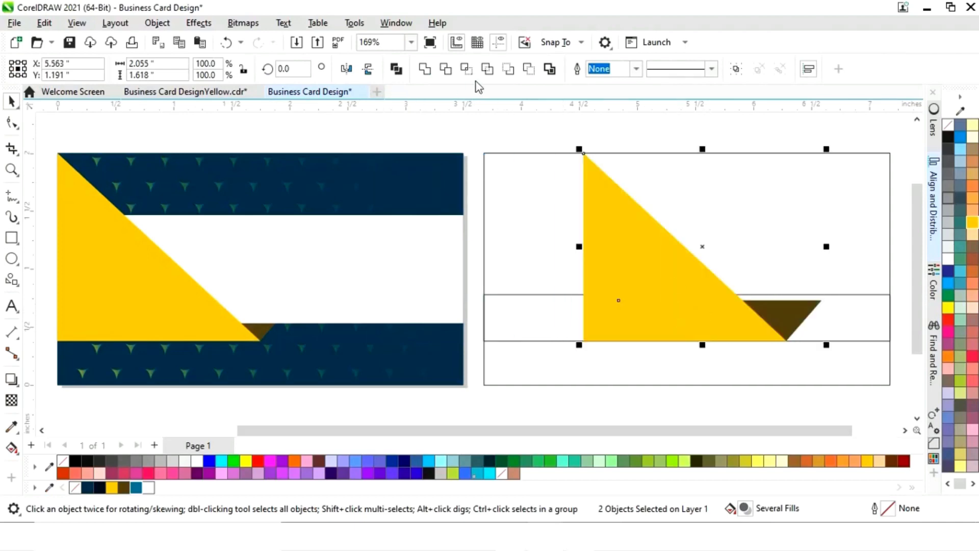
click(347, 68)
drag(773, 292, 801, 298)
key(ctrl+g)
Align the mirrored group to the right and top edges of the second card's rectangle
shift+click(869, 374)
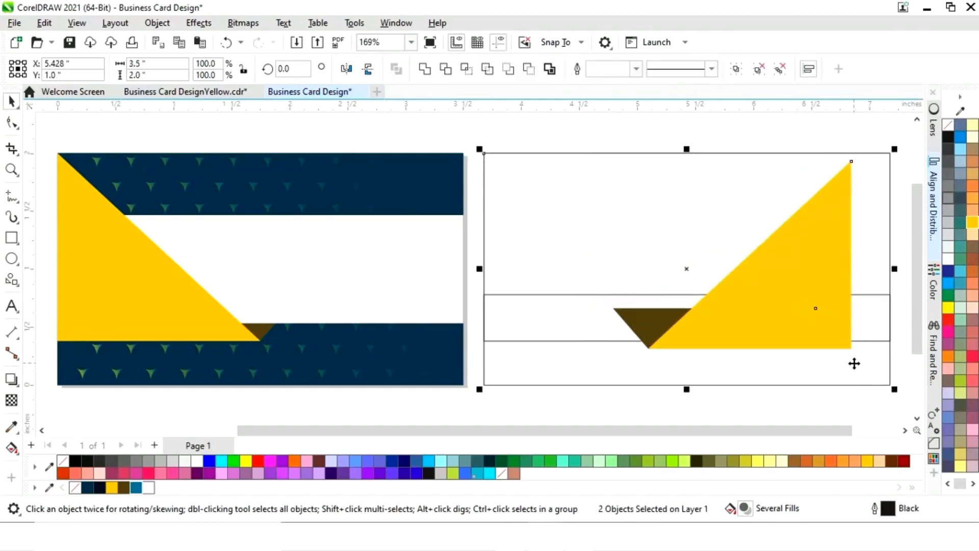
key(r)
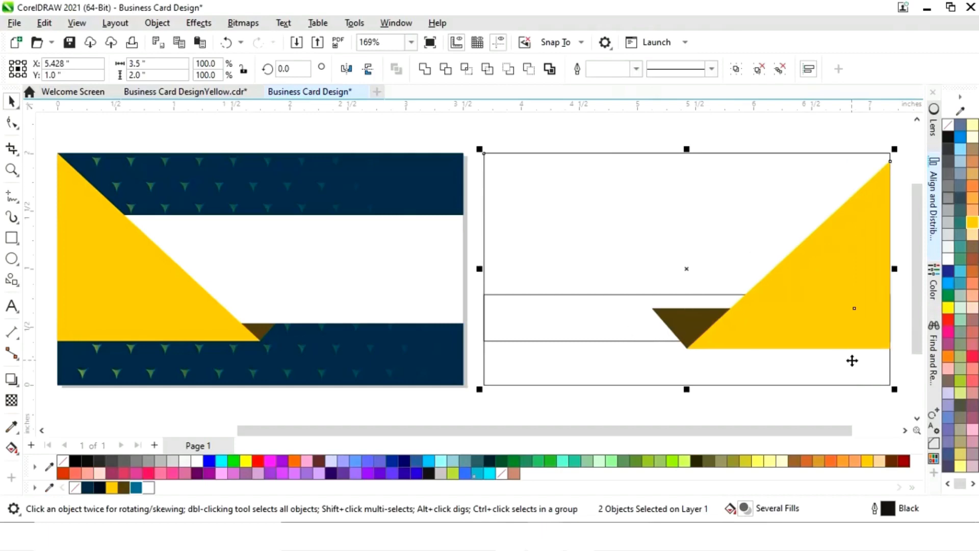
key(t)
Stretch the mirrored group down slightly and left to the card edge, making it 3.5 by 1.745 inches
click(731, 408)
click(789, 313)
drag(770, 347, 769, 358)
drag(648, 258, 484, 268)
click(532, 404)
Ungroup the stretched yellow and brown shapes on the second card
click(739, 319)
right_click(739, 320)
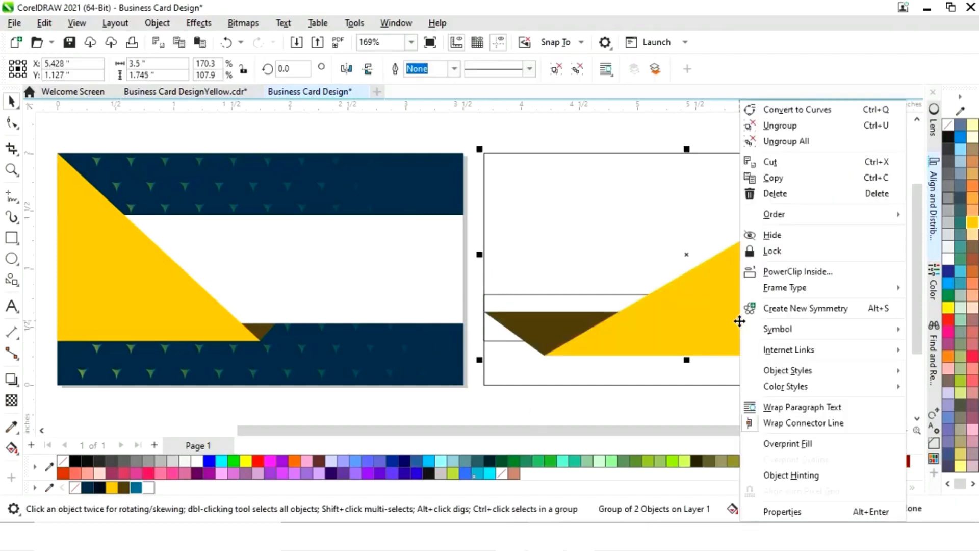
click(780, 126)
click(638, 161)
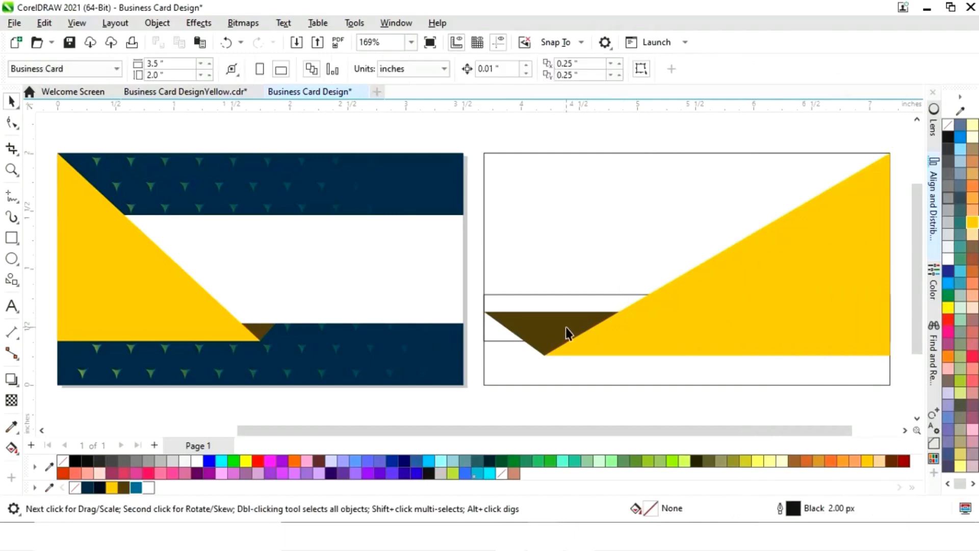
click(565, 326)
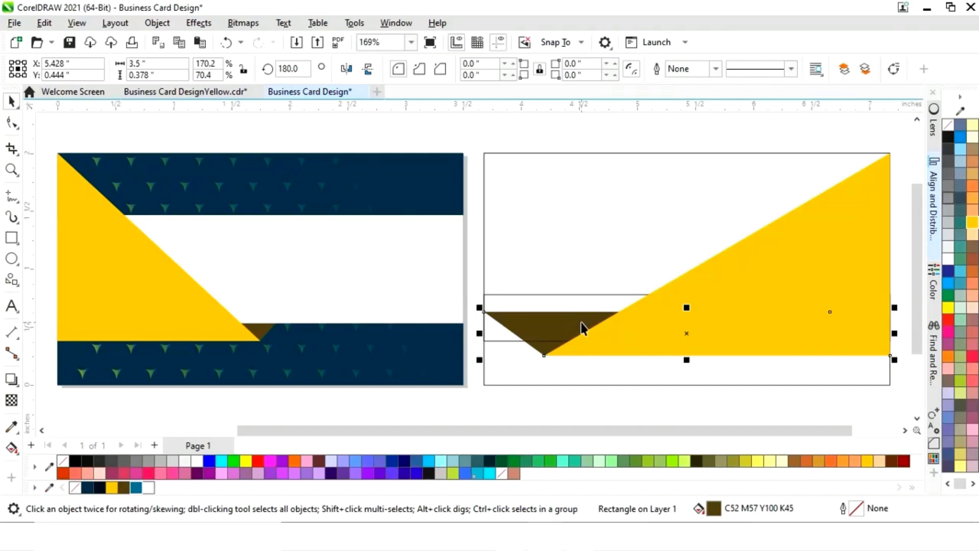
click(545, 415)
Fill the second card's horizontal band with Deep Yellow
click(523, 295)
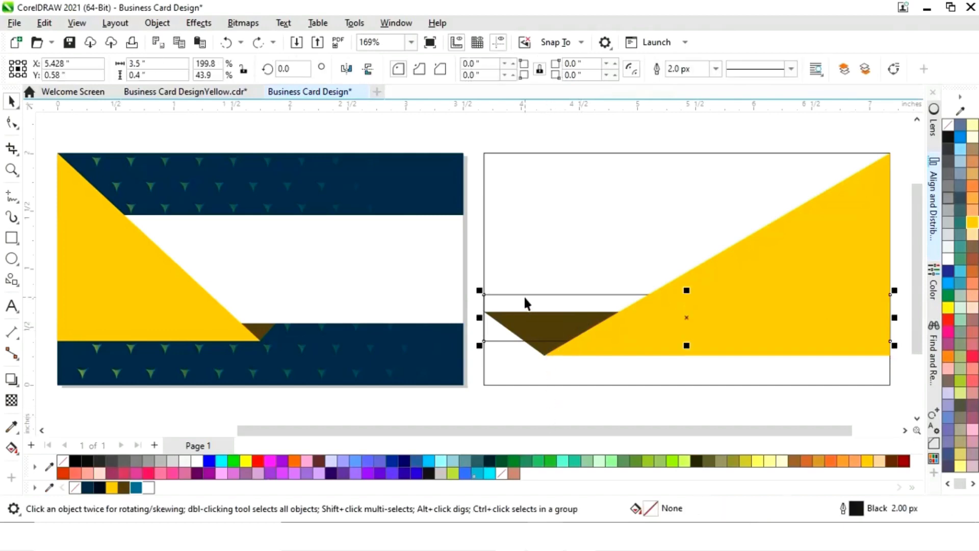
click(112, 487)
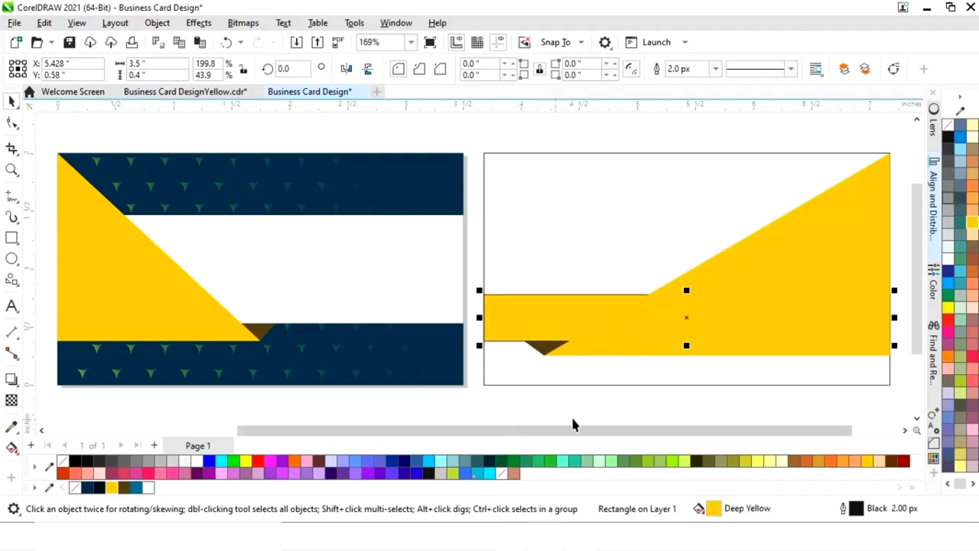
click(589, 405)
click(781, 305)
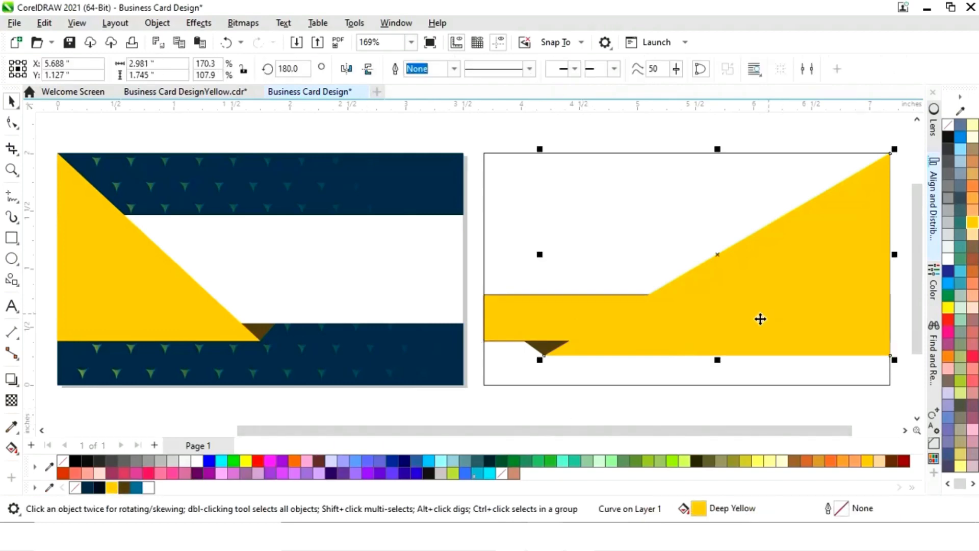
shift+click(533, 346)
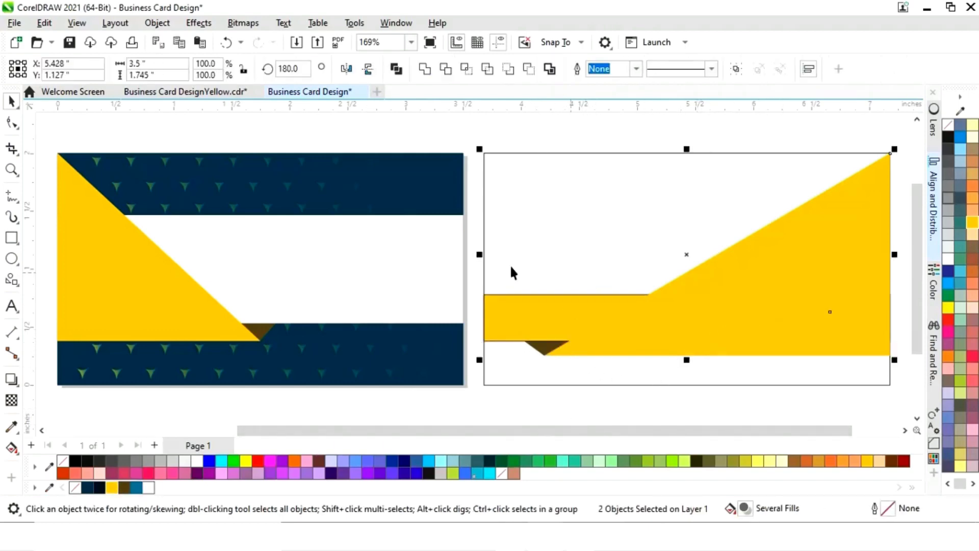
mouse_move(483, 258)
mouse_down()
mouse_move(464, 257)
mouse_move(482, 258)
mouse_up()
Bring the second card's brown shape to the front and convert it to curves
click(544, 351)
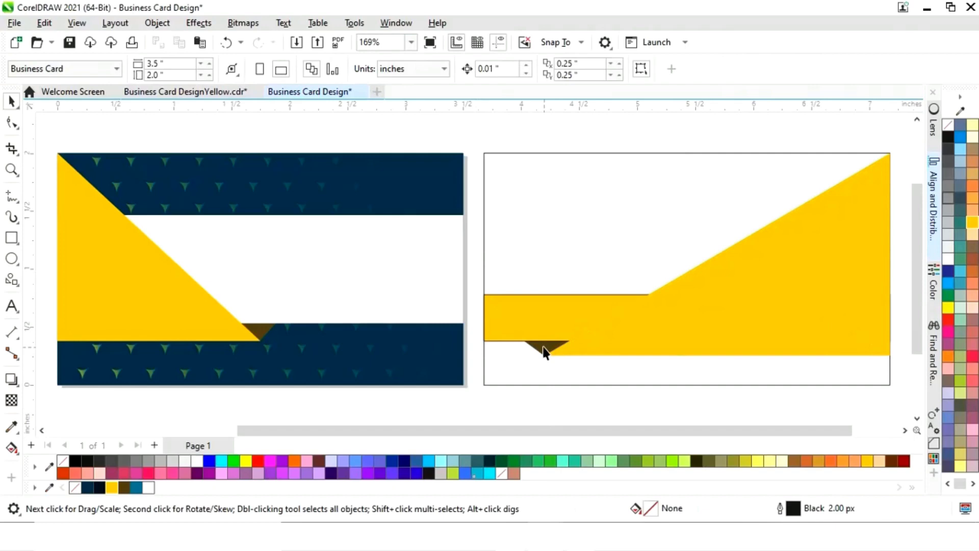
key(shift+Page_Up)
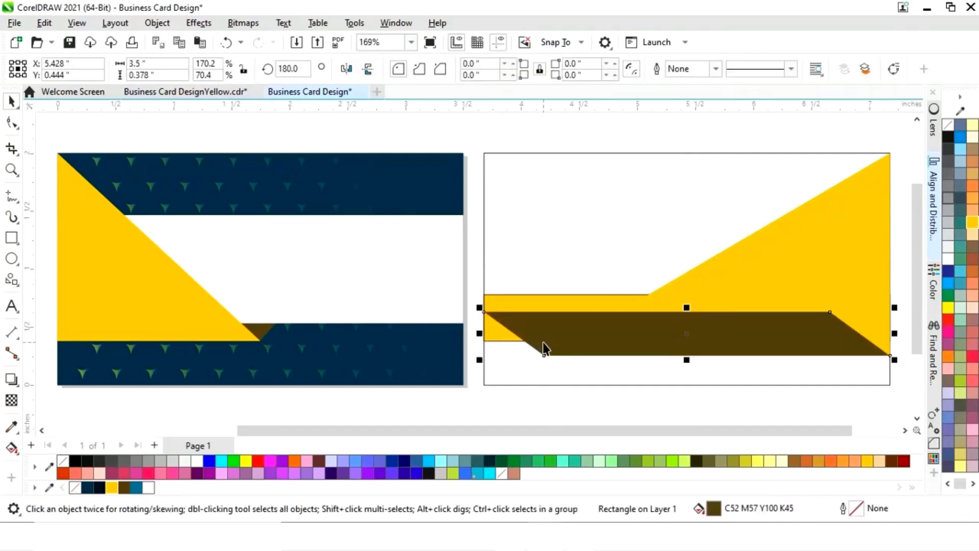
right_click(636, 330)
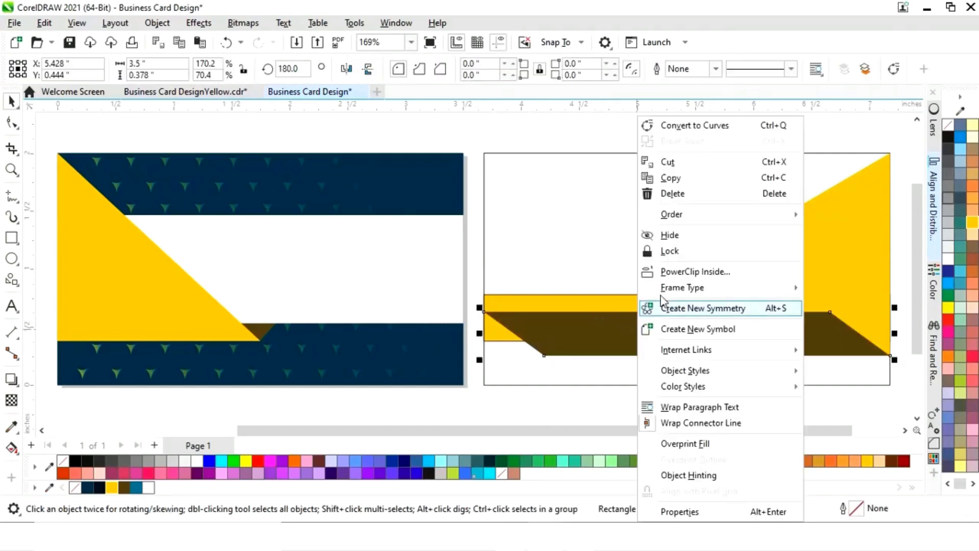
click(694, 128)
Reshape the brown curve's nodes into a 0.125 inch high strip under the band and place it behind the yellow triangle
click(14, 124)
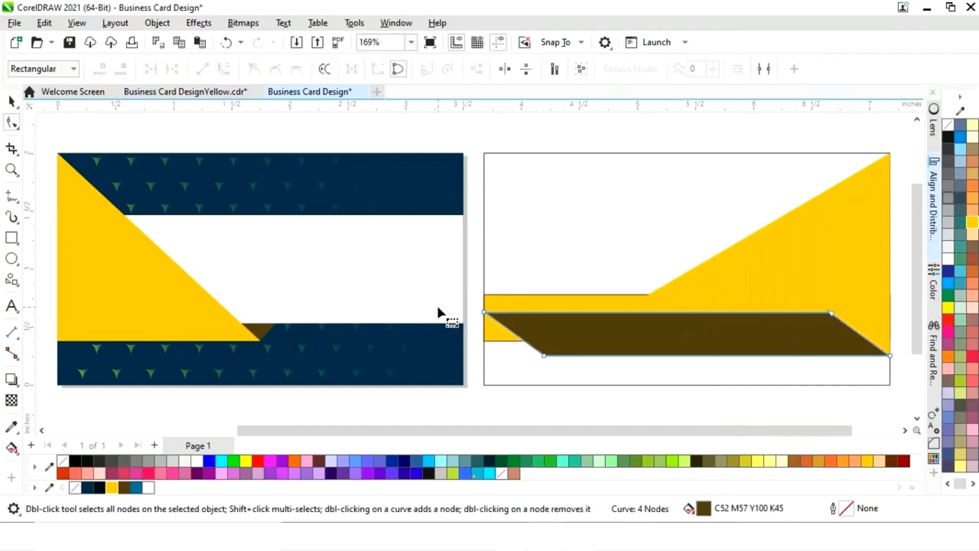
drag(486, 314, 487, 341)
drag(831, 313, 839, 341)
drag(544, 354, 508, 356)
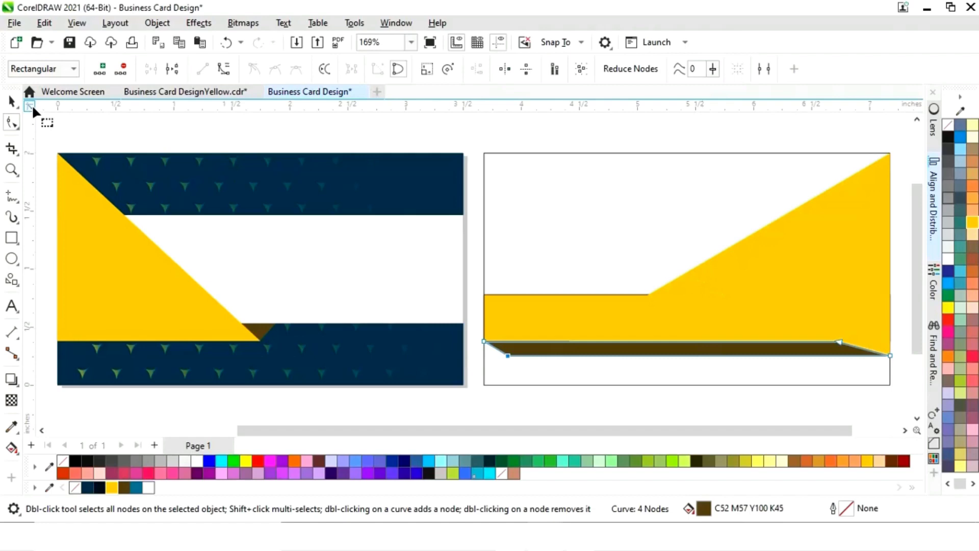
click(11, 101)
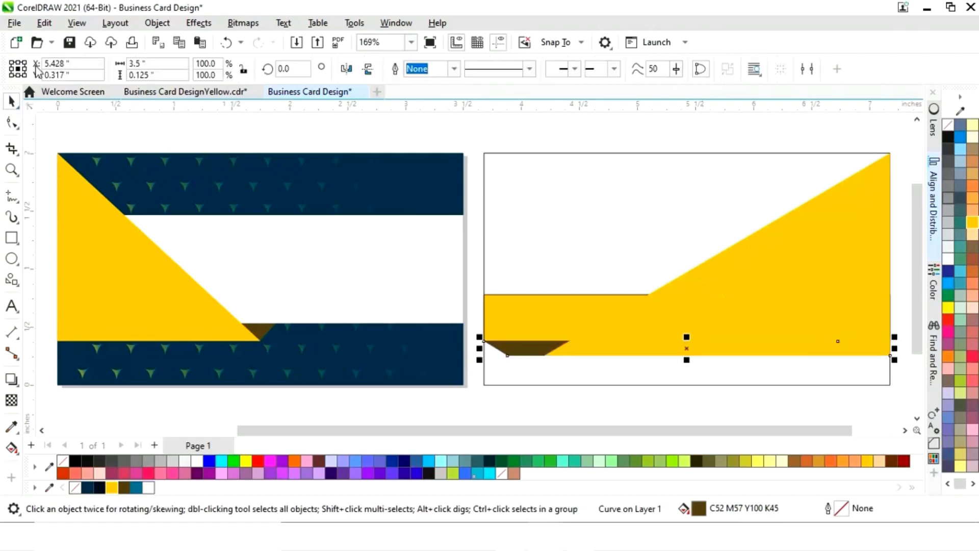
click(558, 371)
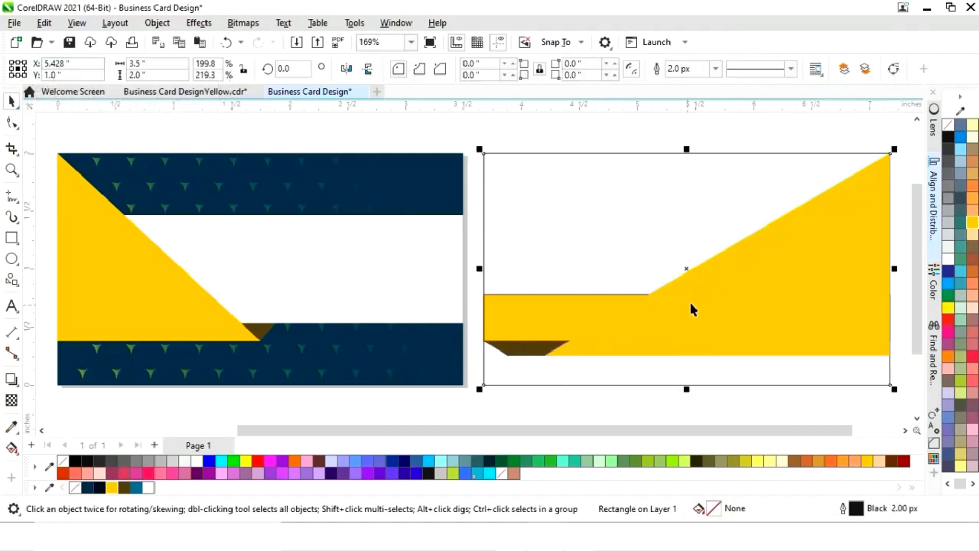
click(419, 412)
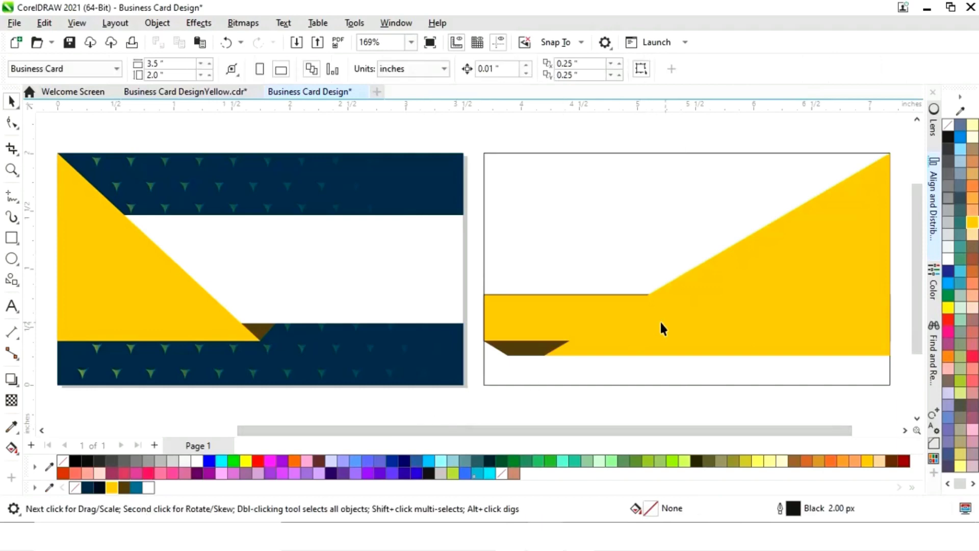
Widen the second card's yellow triangle to about 3.304 inches and fill it with dark blue C100 M26 Y21 K70
click(711, 323)
drag(540, 254, 501, 253)
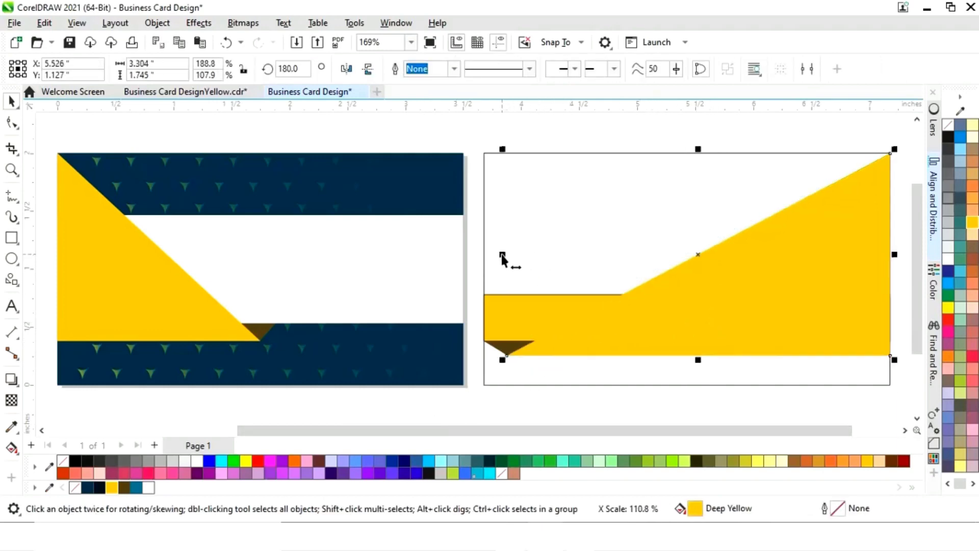
click(454, 399)
click(755, 304)
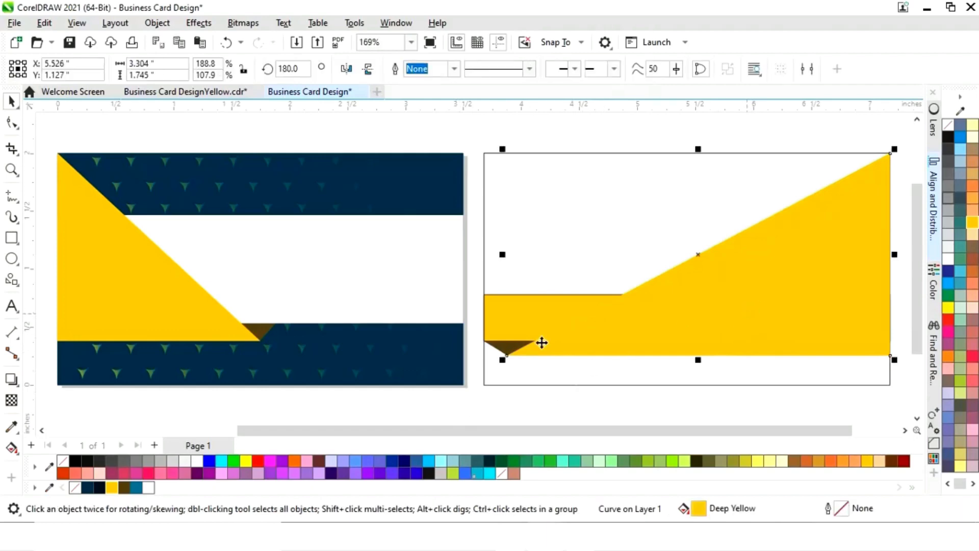
click(88, 488)
click(566, 401)
Remove the outline from the second card's yellow band and the brown fold strip
click(519, 340)
drag(466, 408, 861, 179)
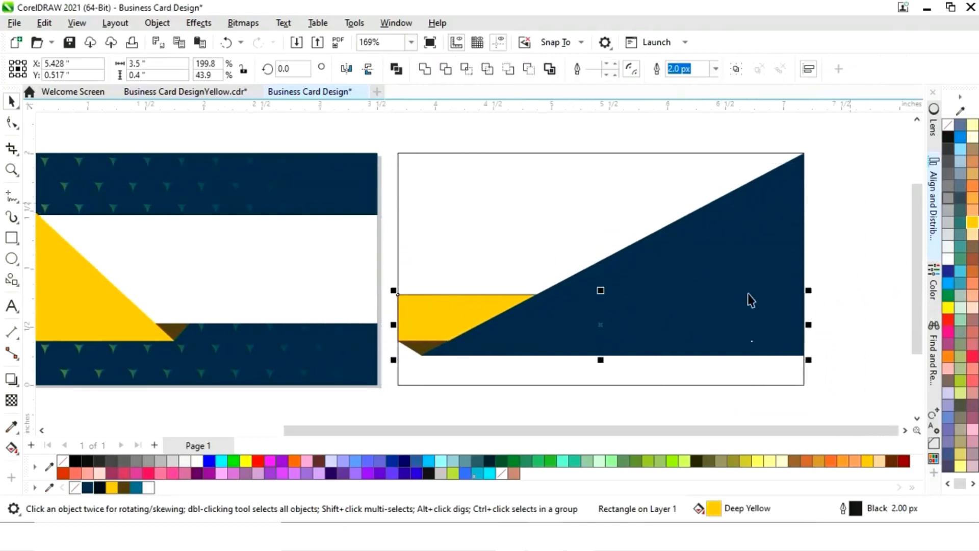
right_click(75, 488)
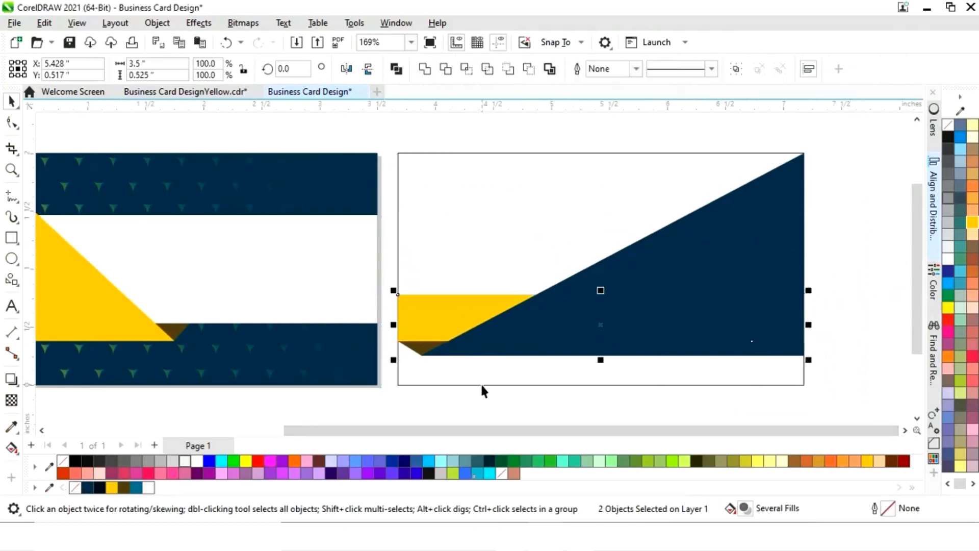
click(475, 401)
scroll(699, 385, left, 2)
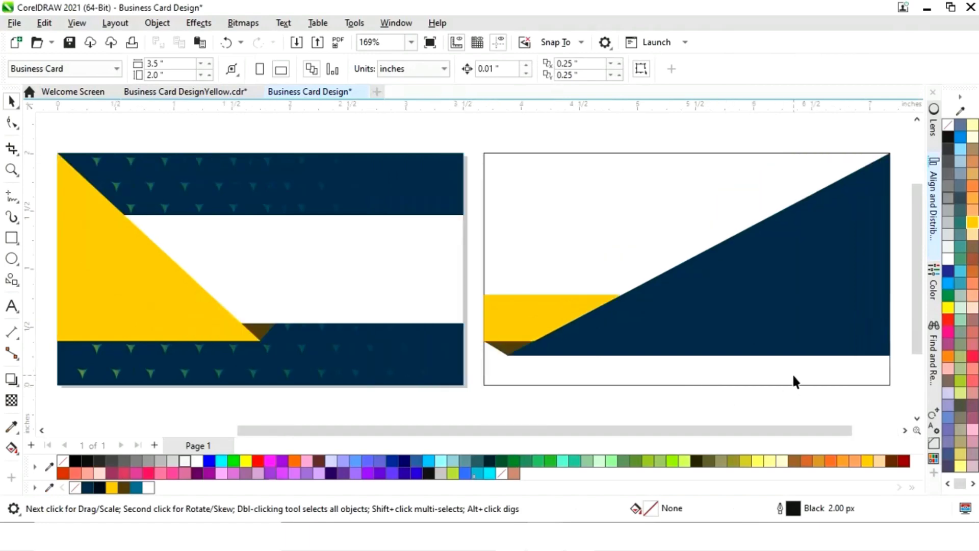
Fill the second card's brown fold strip with near-black C91 M67 Y60 K72
click(506, 351)
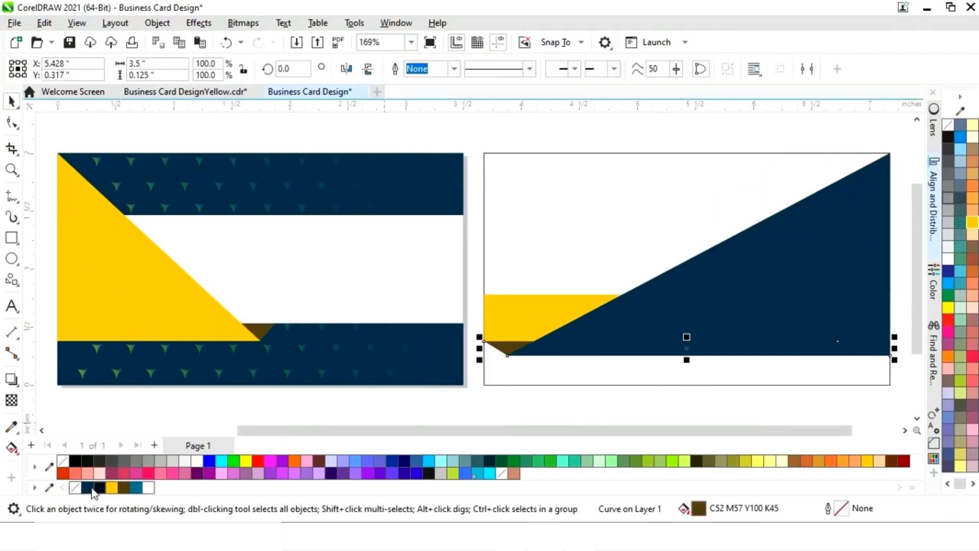
click(99, 489)
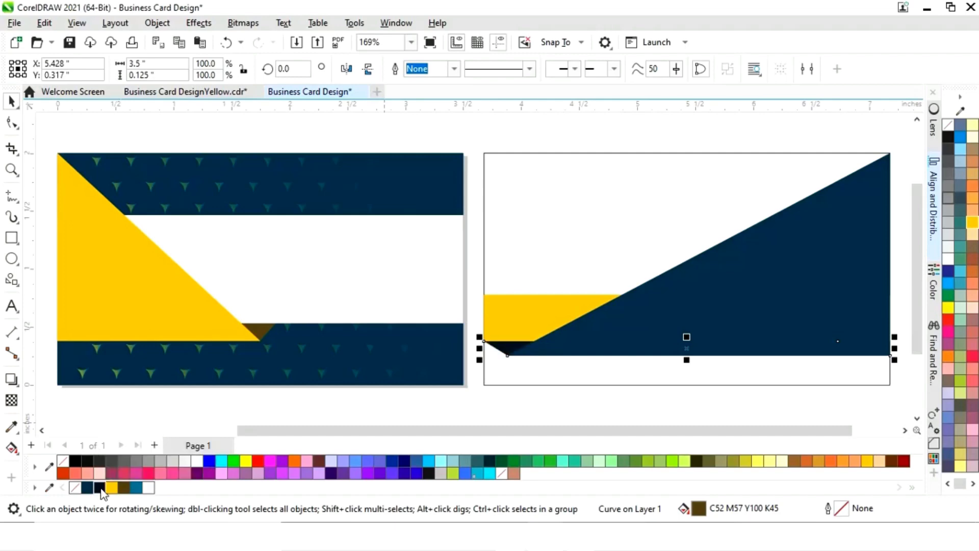
click(509, 405)
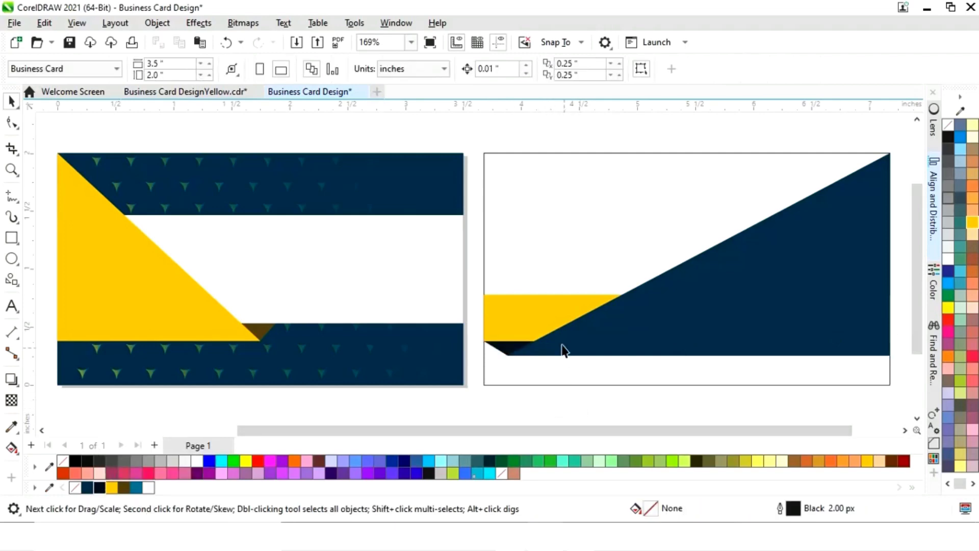
Copy the yellow band above itself and reduce the copy to a thin bar about 1.63 by 0.061 inches in the white area
click(548, 317)
drag(563, 314, 566, 230)
drag(687, 202, 686, 221)
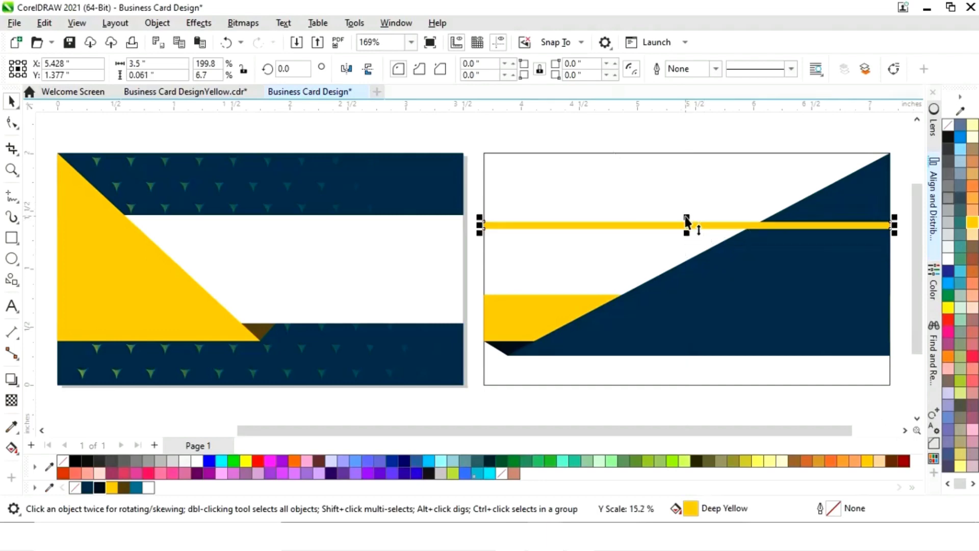
drag(895, 227, 675, 225)
drag(579, 227, 601, 226)
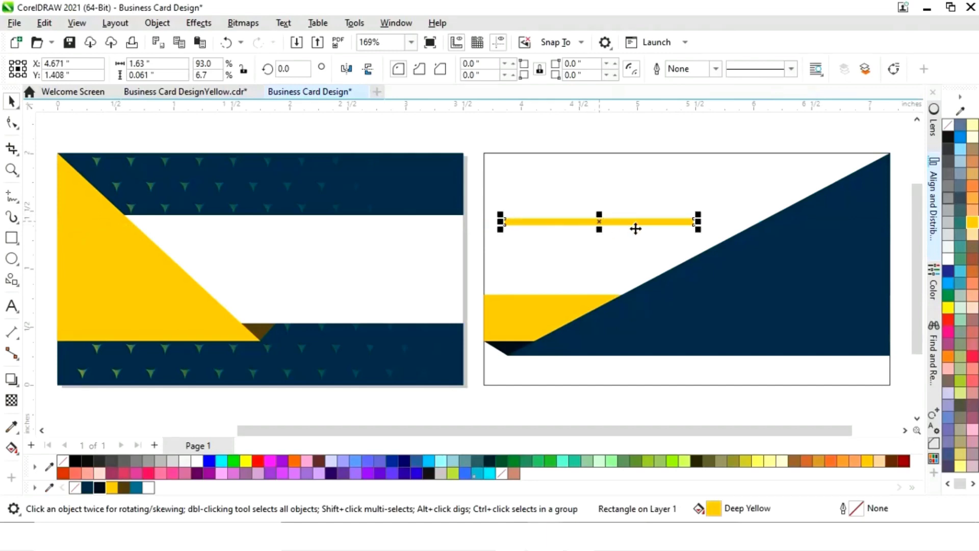
Duplicate the thin yellow bar as a segment about 0.37 inch wide at its left end and fill it dark blue
drag(700, 225, 551, 224)
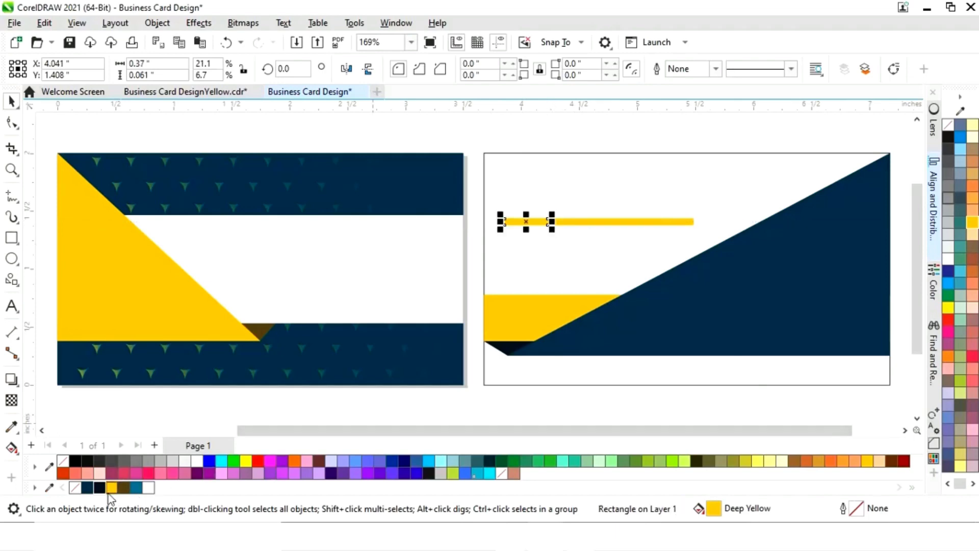
click(87, 488)
click(516, 407)
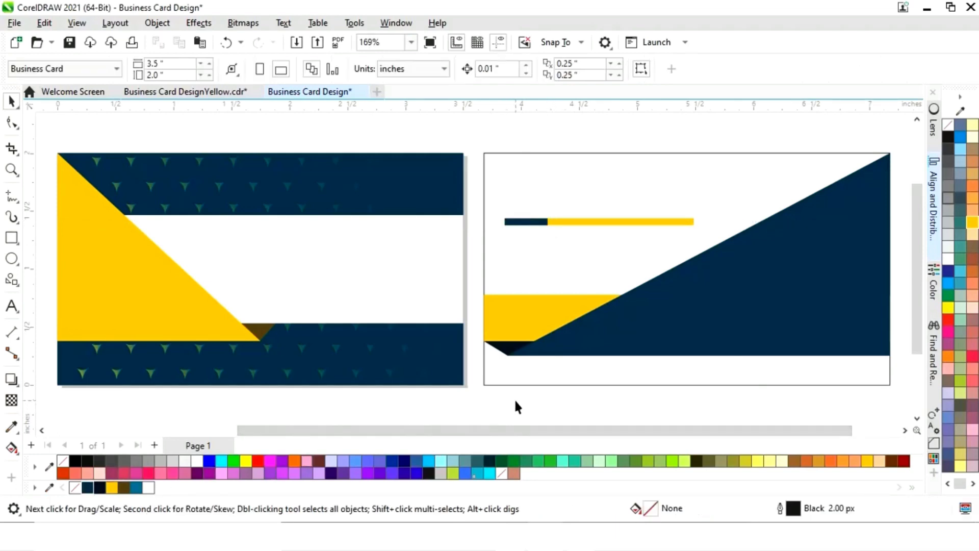
Move the blue triangle's lower-left node so it meets the tip of the near-black fold
click(454, 411)
click(513, 366)
click(508, 352)
key(z)
scroll(523, 357, up, 4)
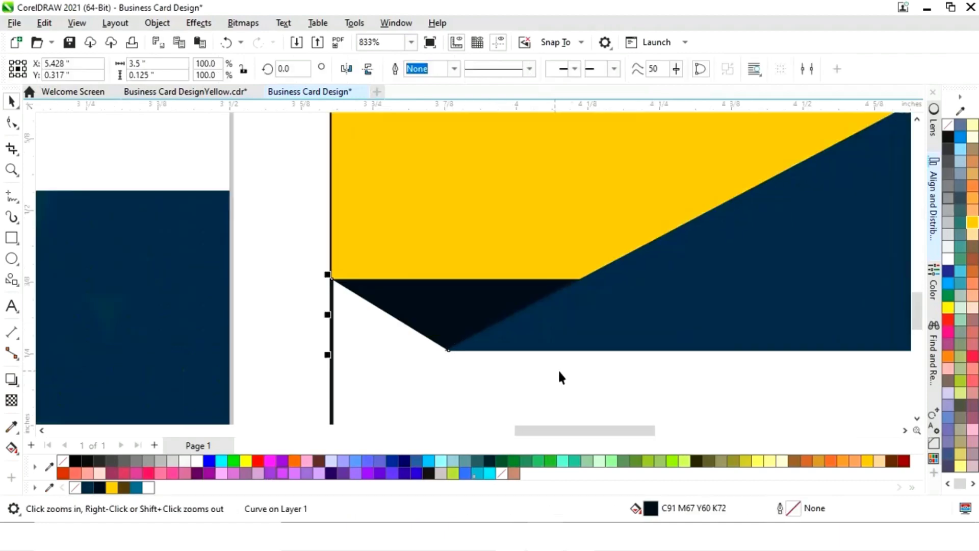
key(space)
click(569, 323)
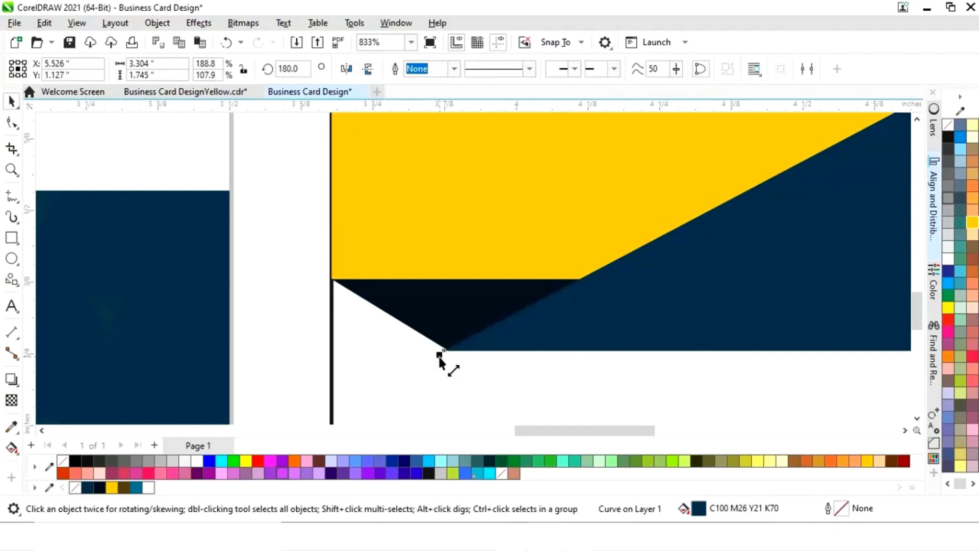
click(11, 123)
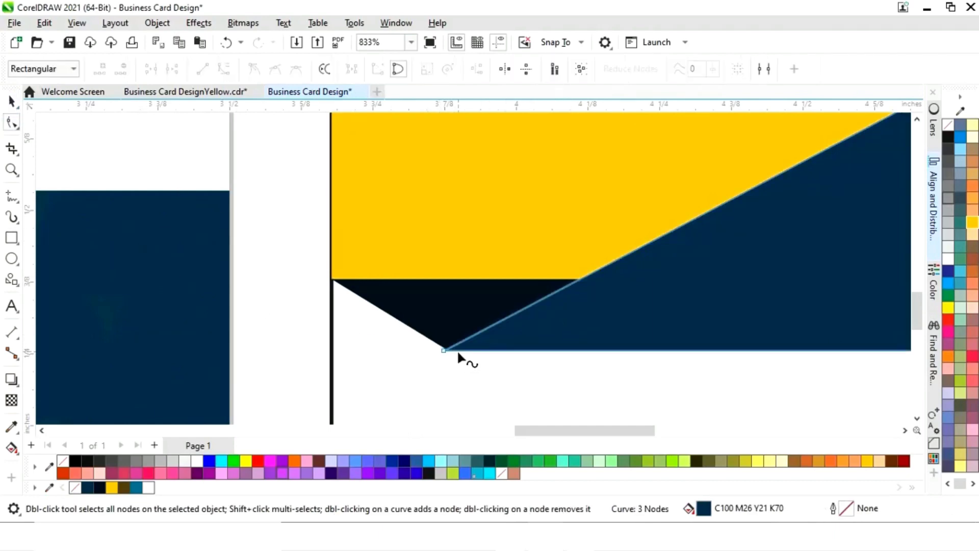
drag(444, 350, 449, 351)
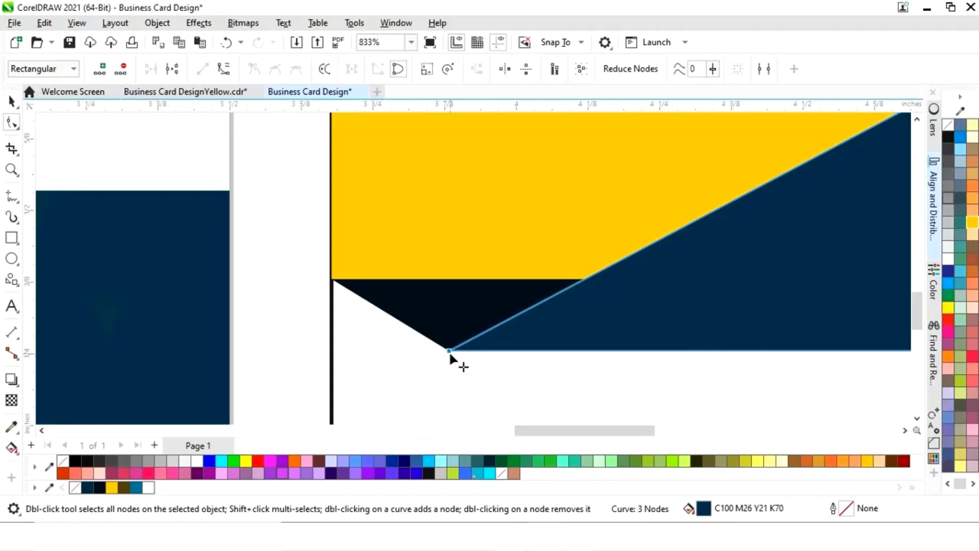
click(11, 102)
click(278, 213)
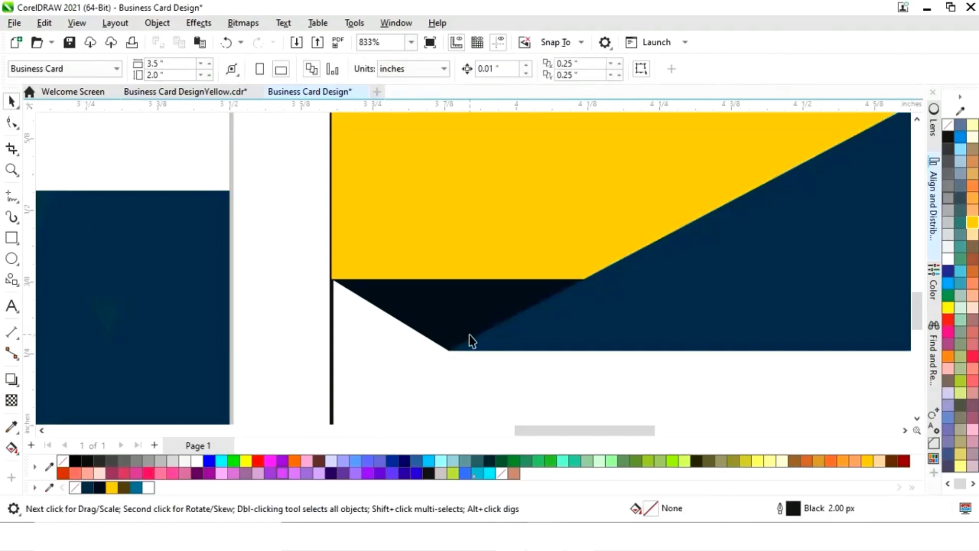
Draw a square of about 0.452 inch across the blue triangle's slanted edge, filled with Deep Yellow and without an outline
key(F4)
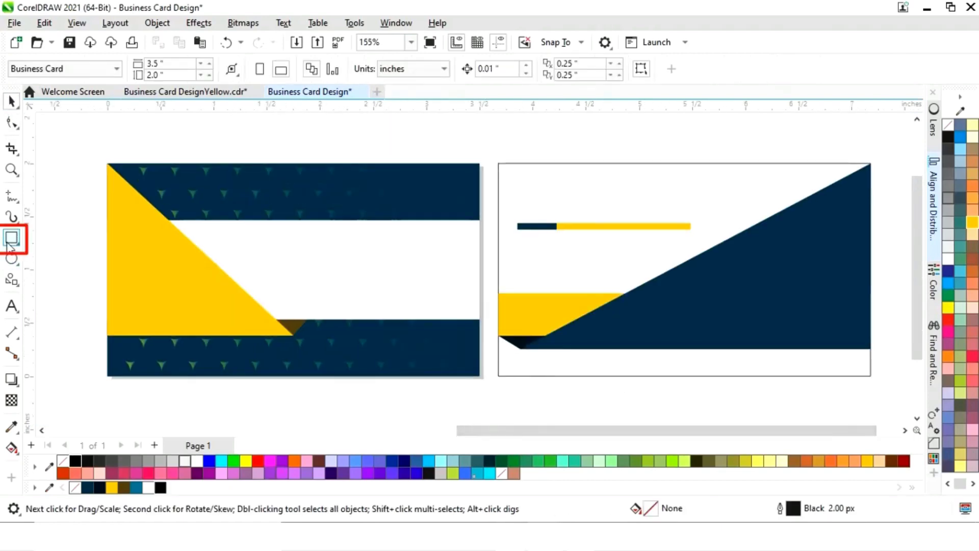
click(9, 240)
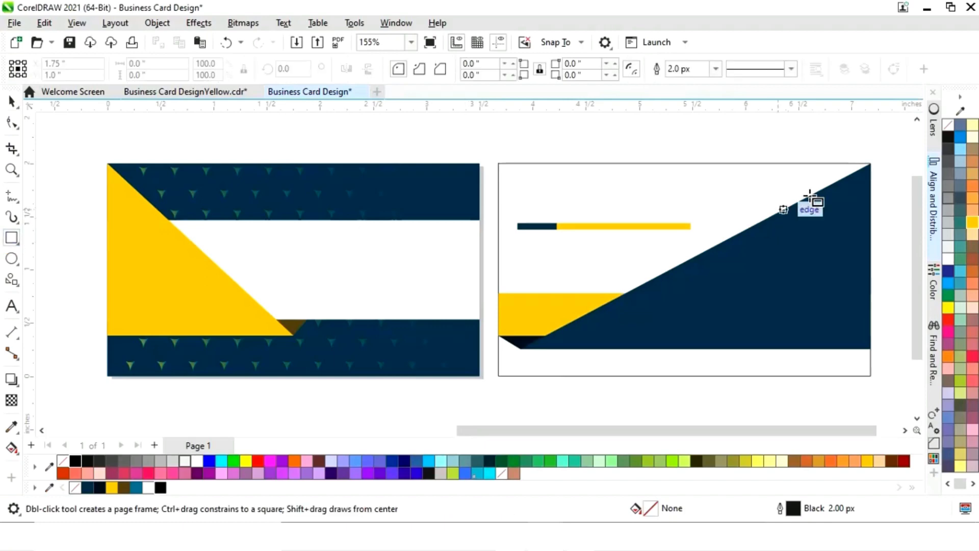
drag(768, 188, 815, 220)
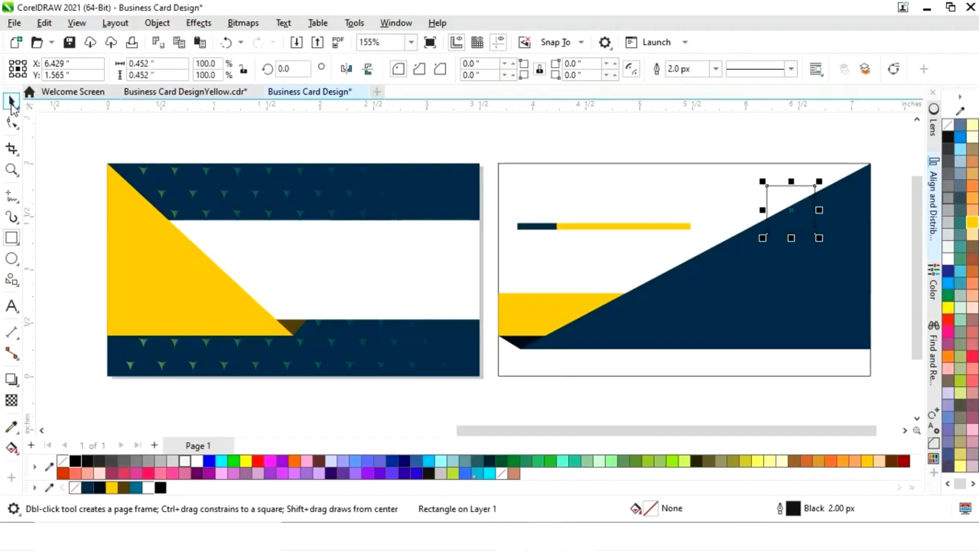
click(12, 103)
click(112, 487)
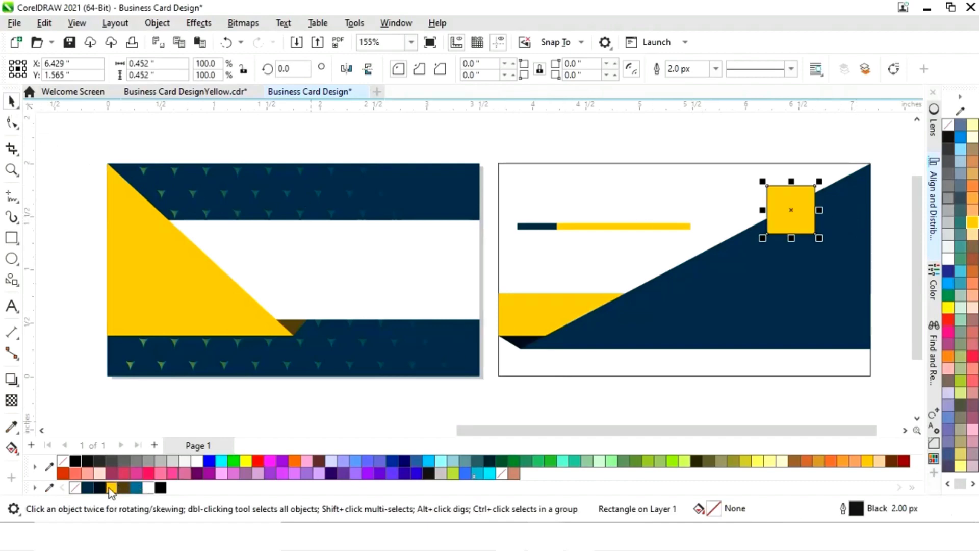
right_click(76, 488)
drag(804, 222, 791, 211)
click(761, 142)
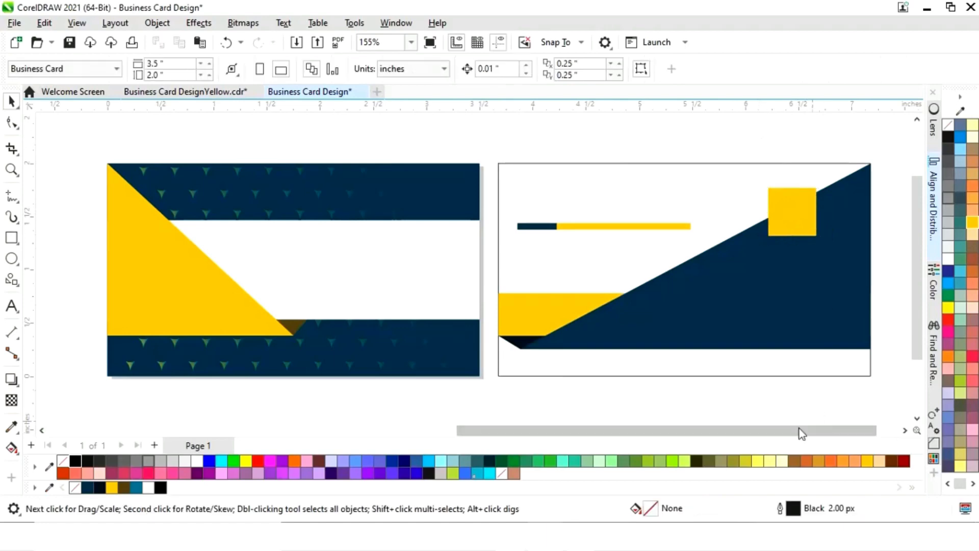
Move the prepared text, contact icons, QR code and star logo close beside the first card
drag(780, 433, 334, 430)
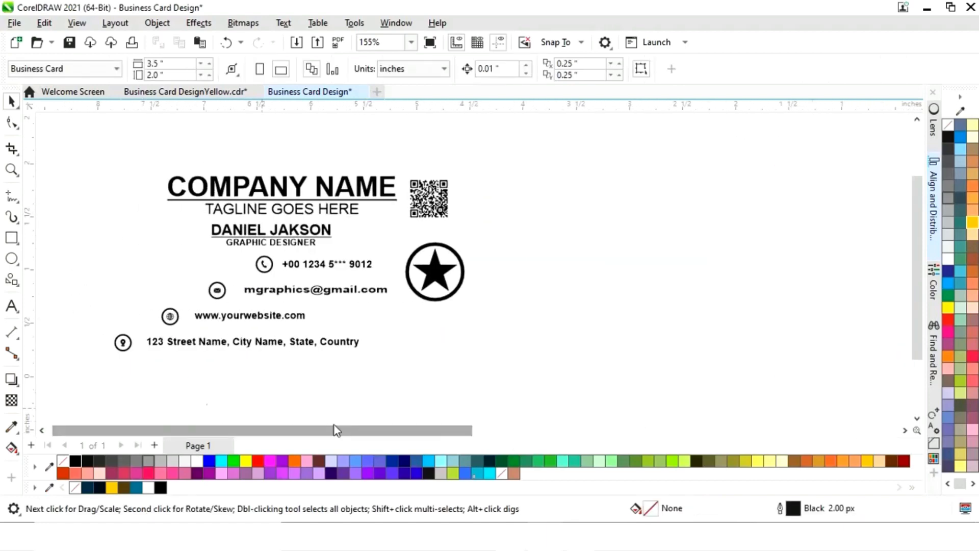
key(ctrl+a)
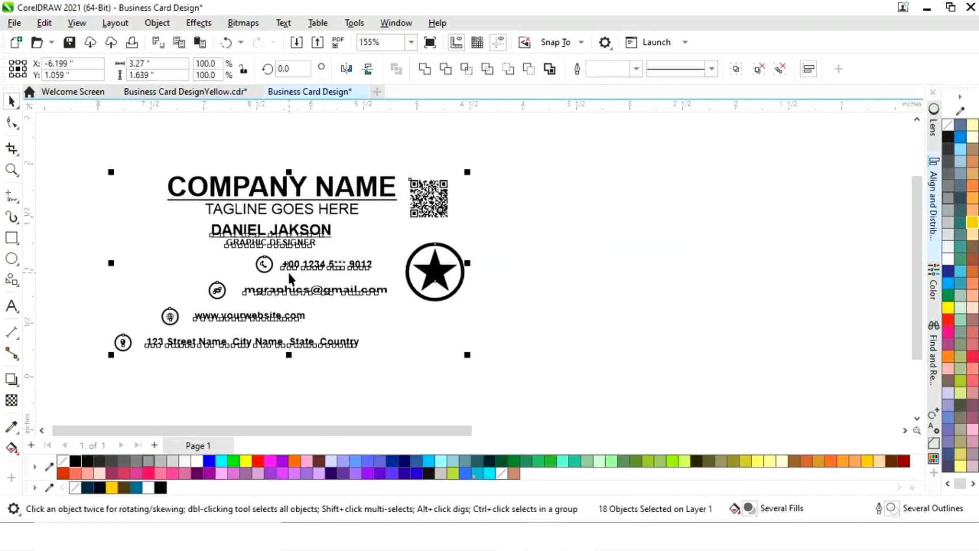
drag(288, 266, 723, 276)
drag(494, 431, 544, 439)
click(346, 337)
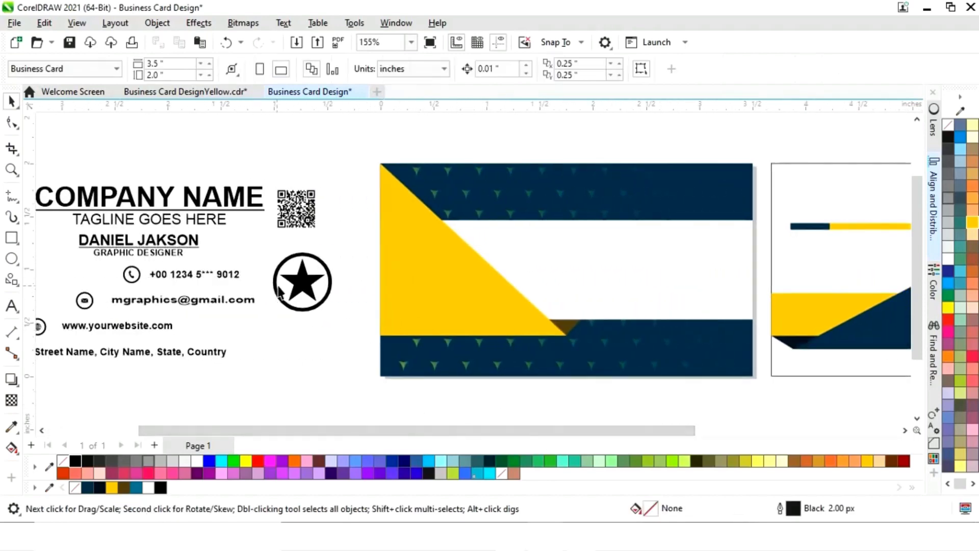
Place the circled star logo on the first card's yellow triangle
drag(359, 240, 358, 237)
drag(309, 284, 434, 286)
click(335, 349)
Recolor the logo's ring outline and star fill to dark blue C100 M26 Y21 K70
click(452, 308)
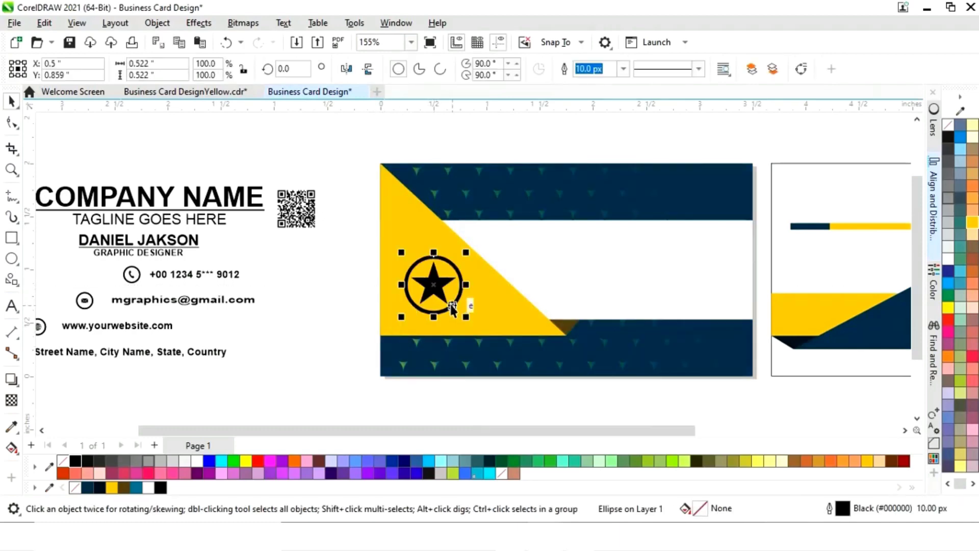
right_click(85, 488)
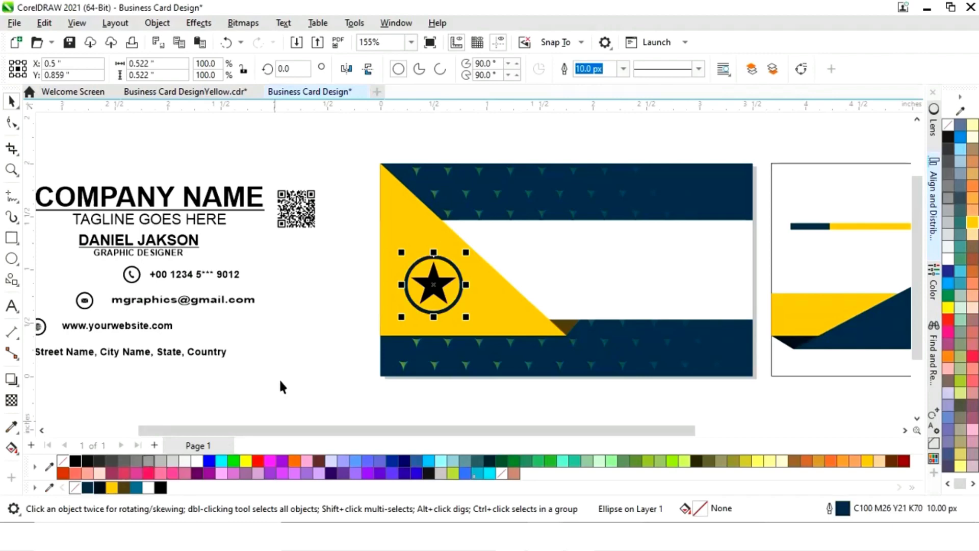
click(357, 304)
click(433, 281)
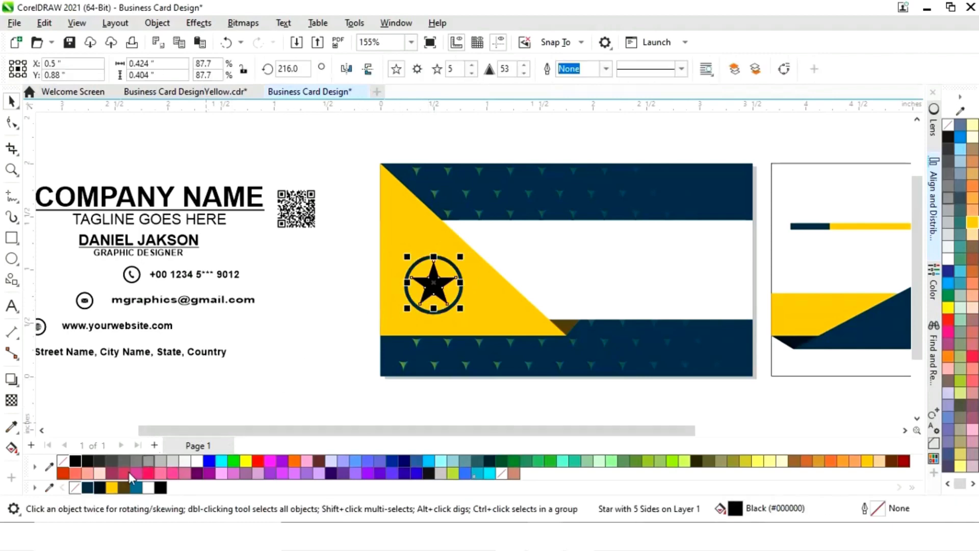
click(88, 487)
click(357, 367)
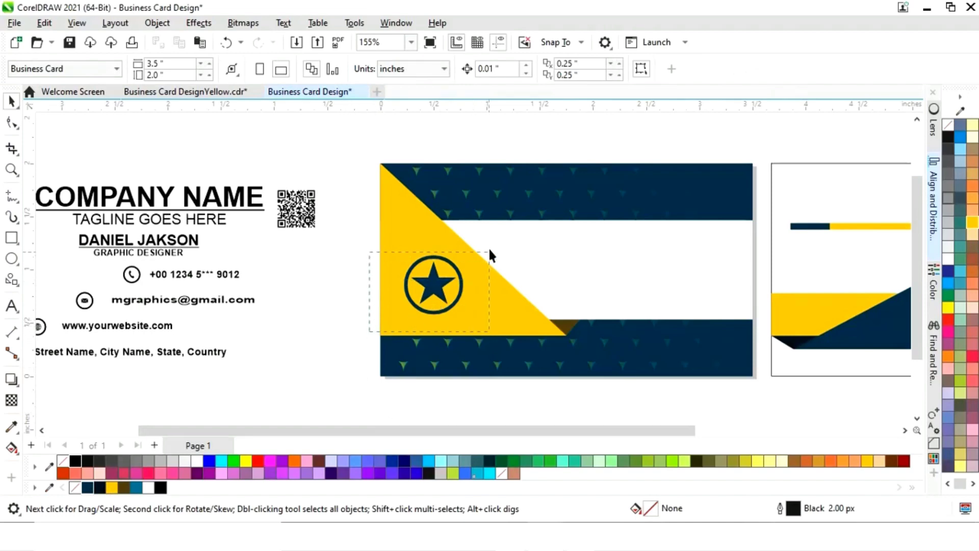
Copy the star logo onto the second card and shrink it to fit at the left end of the yellow band
drag(489, 252, 489, 253)
drag(461, 283, 785, 305)
drag(684, 430, 804, 430)
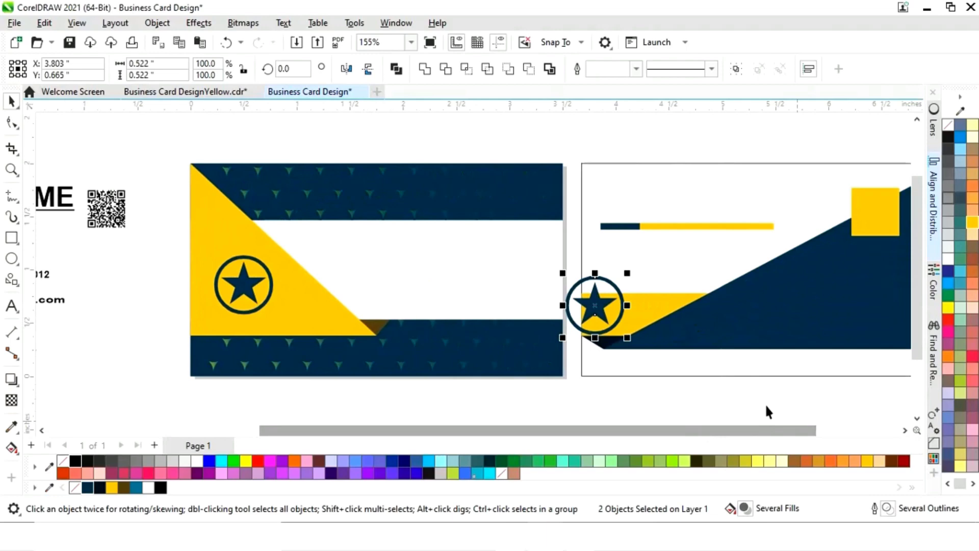
drag(628, 273, 611, 317)
key(Up)
key(Up)
click(650, 400)
Move the company name and tagline onto the first card's white band and center them vertically on it
drag(671, 431, 498, 448)
drag(264, 213, 742, 272)
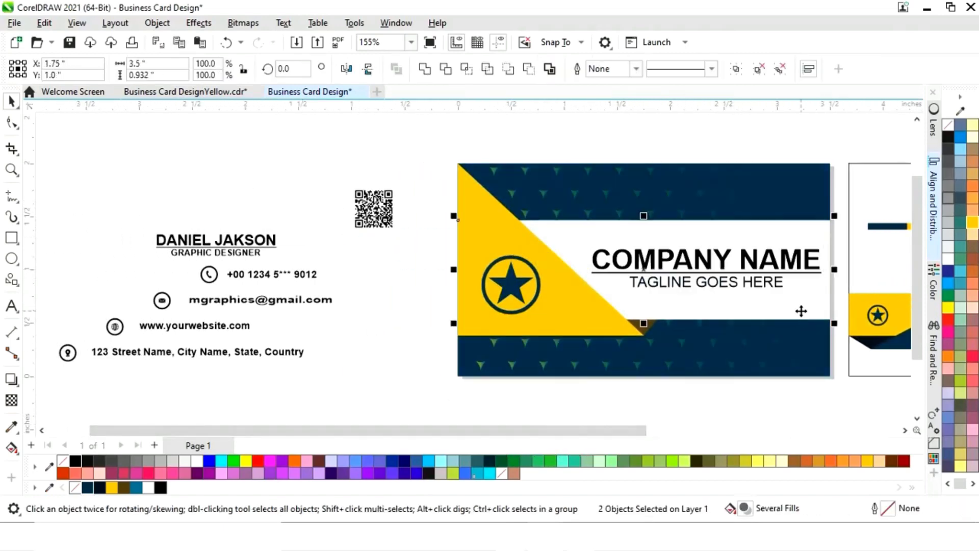
click(636, 400)
Copy the website address onto the first card's lower blue band in Deep Yellow, and recolor the company name and tagline dark blue
drag(130, 218, 258, 245)
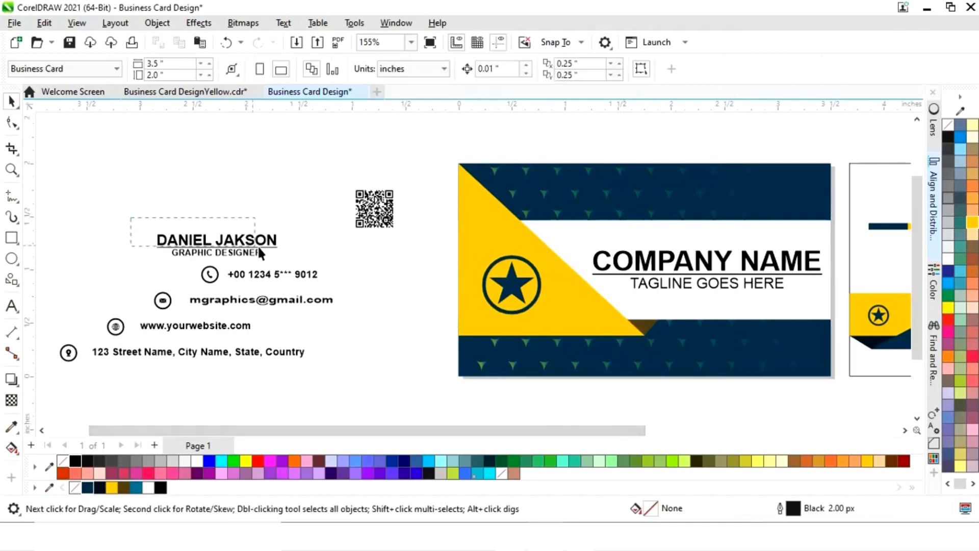
drag(209, 322, 739, 329)
click(112, 487)
click(574, 419)
click(706, 262)
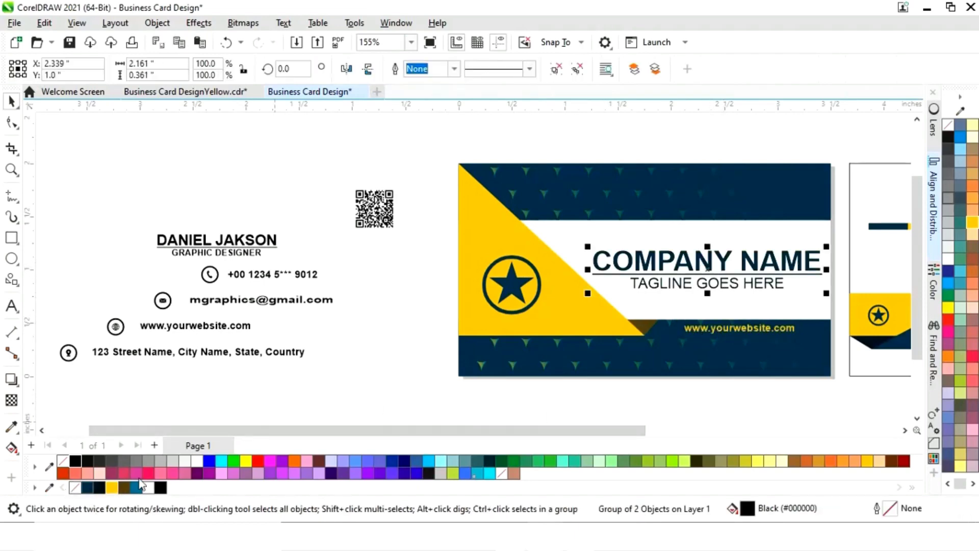
click(389, 395)
Move the QR code onto the second card and center it on the yellow square
drag(498, 432, 673, 433)
click(125, 227)
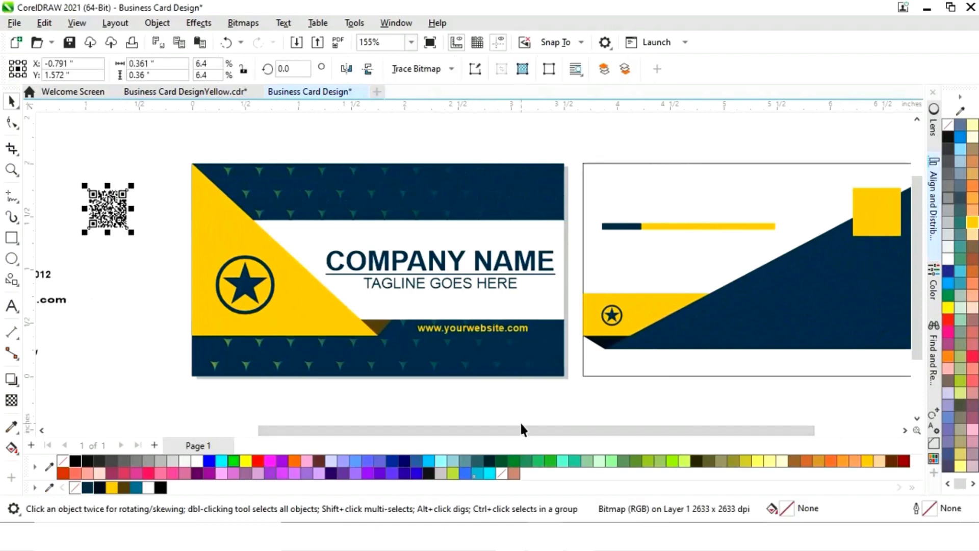
drag(520, 431, 544, 431)
drag(69, 208, 815, 267)
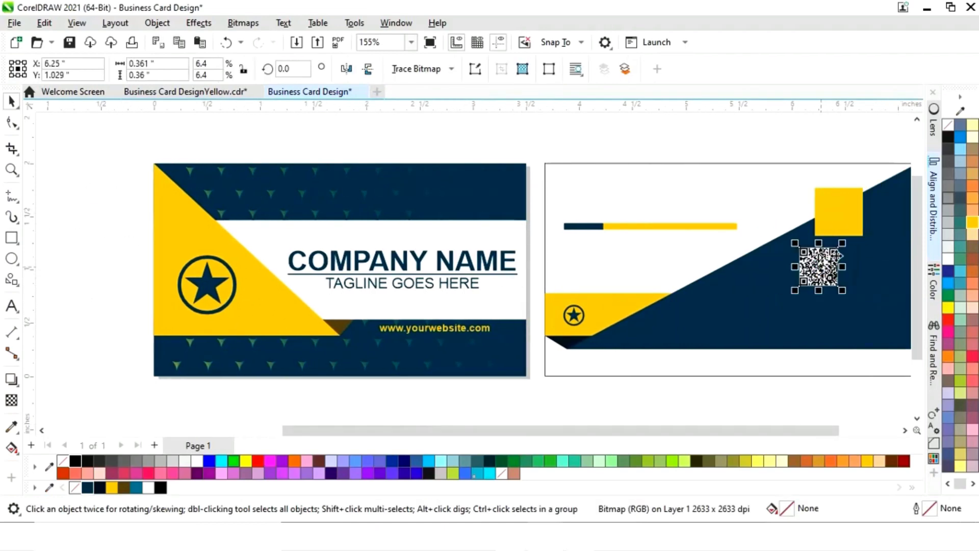
shift+click(844, 221)
key(c)
key(e)
Enlarge the QR code from its center to about 0.393 inch within the yellow square
click(754, 396)
click(839, 212)
drag(859, 192, 865, 187)
key(z)
drag(791, 158, 888, 258)
key(F4)
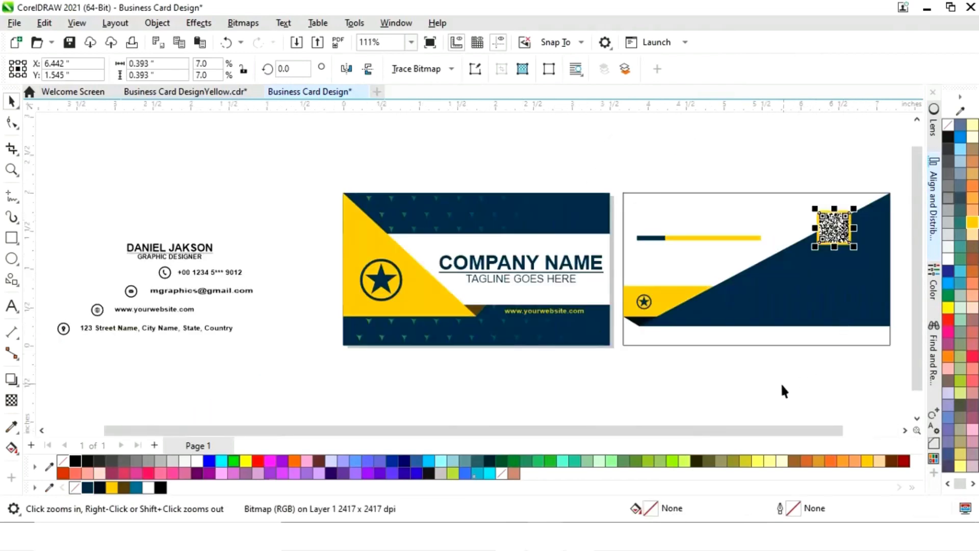
key(space)
click(782, 390)
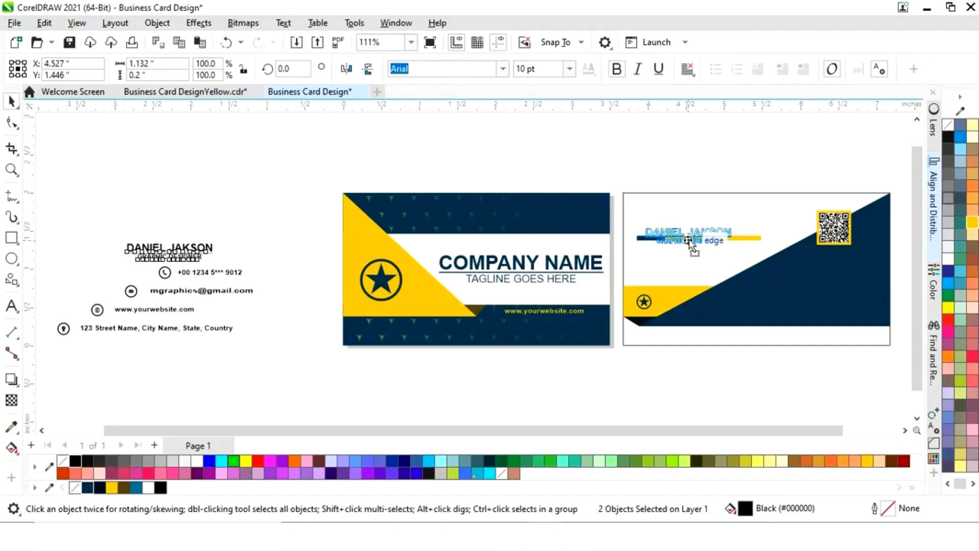